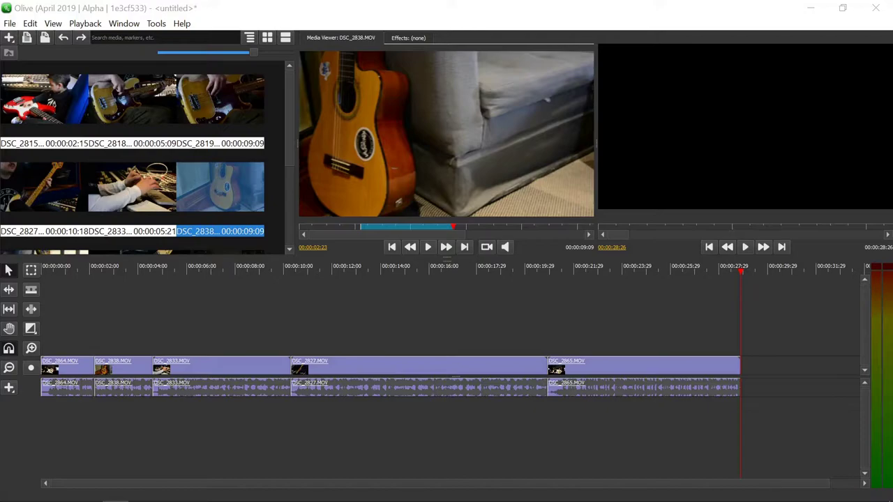
Preview the track "Josh_Woodward_-_04_-_This_Is_Everything_Instrumental_Version" from the tom tutorial dont wait folder in the media player, skipping ahead to about 00:41
drag(0, 224, 609, 44)
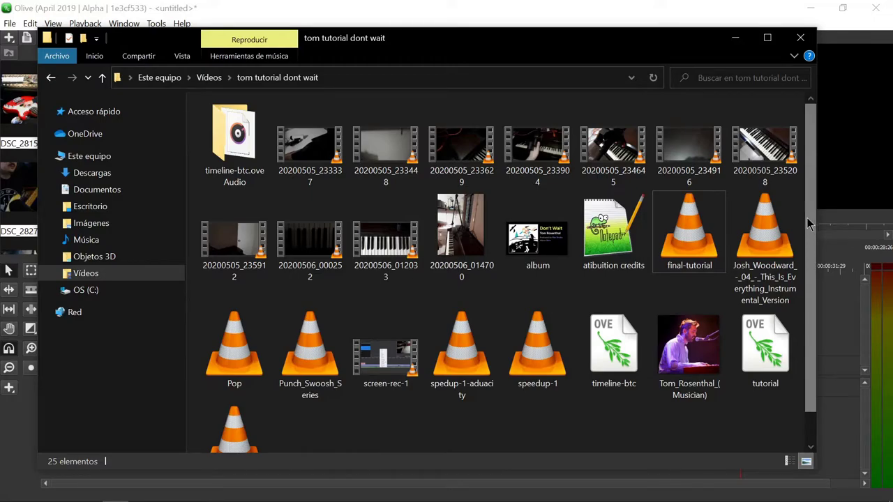
click(776, 231)
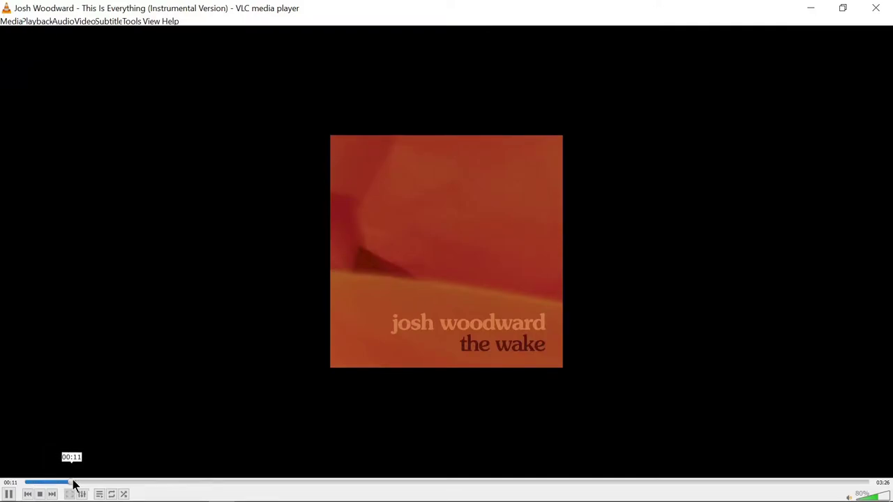
click(190, 482)
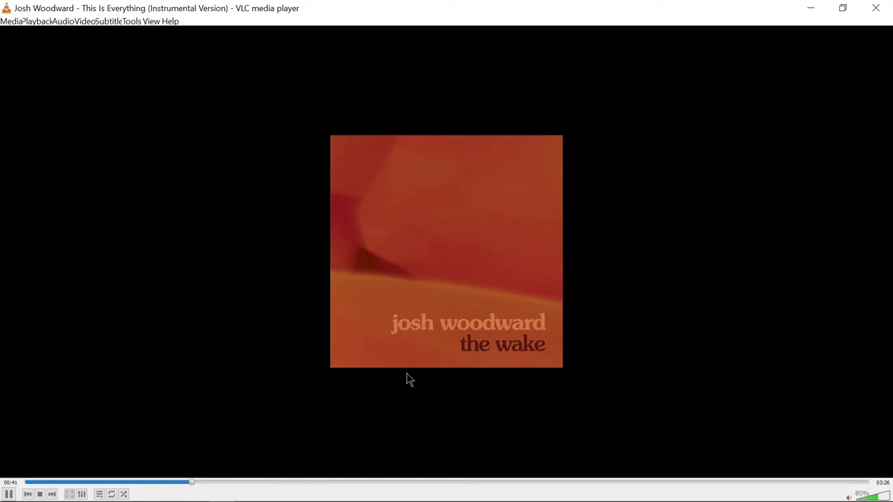
click(8, 494)
click(874, 7)
Add the This Is Everything instrumental track from the file explorer to the audio timeline at about 00:00:29:18, after the last clip
drag(599, 47, 342, 76)
drag(543, 321, 781, 352)
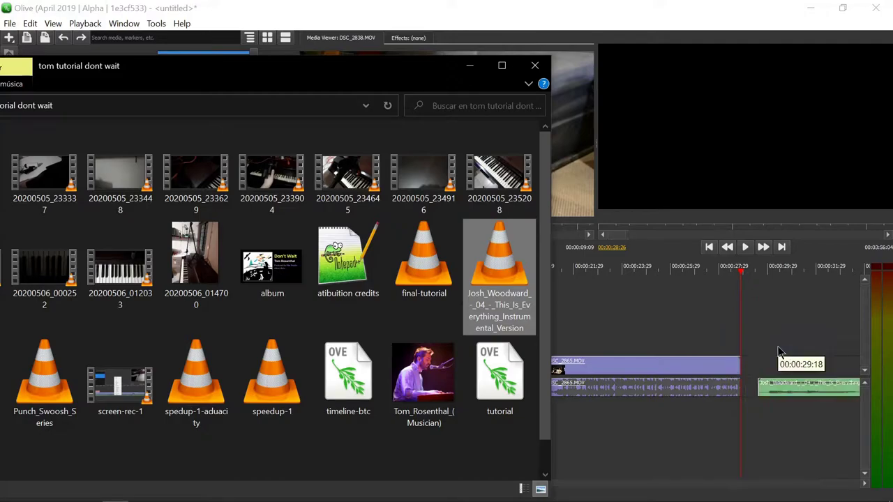
click(470, 65)
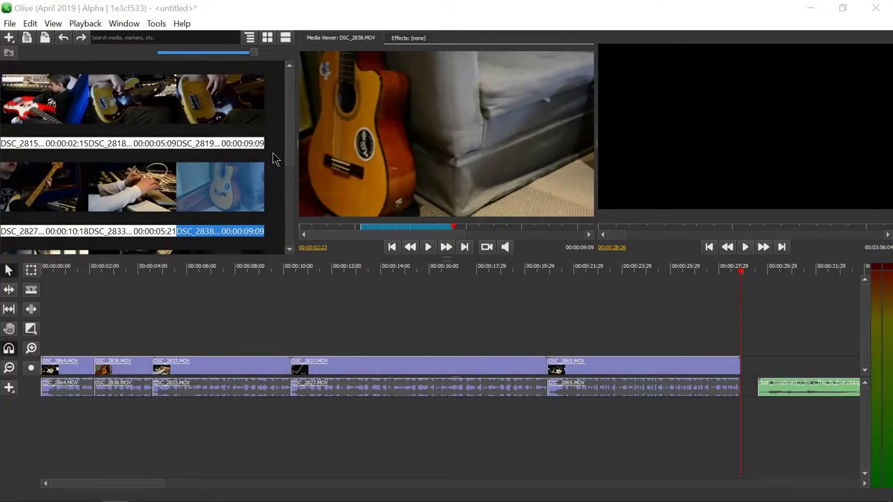
scroll(273, 153, down, 3)
right_click(273, 226)
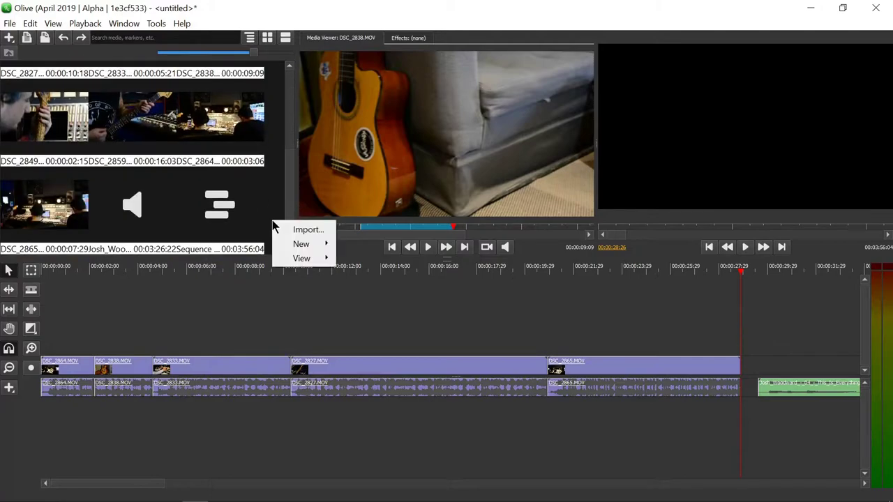
click(286, 228)
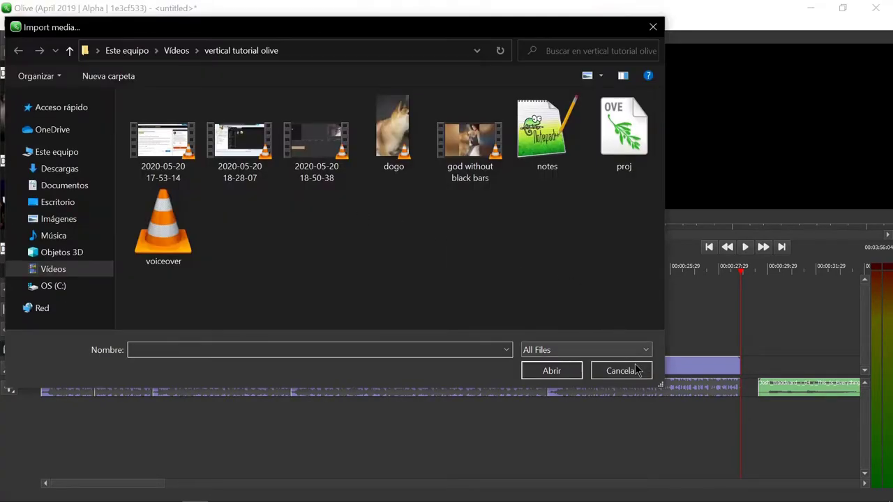
click(621, 370)
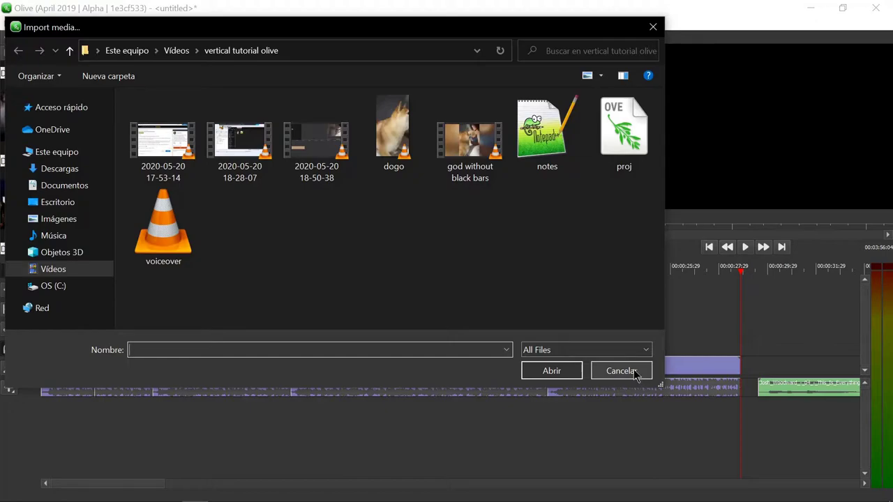
Examine the music clip's extent on the timeline and play the sequence from the beginning to hear the video clips' audio
scroll(797, 369, right, 2)
scroll(736, 374, right, 2)
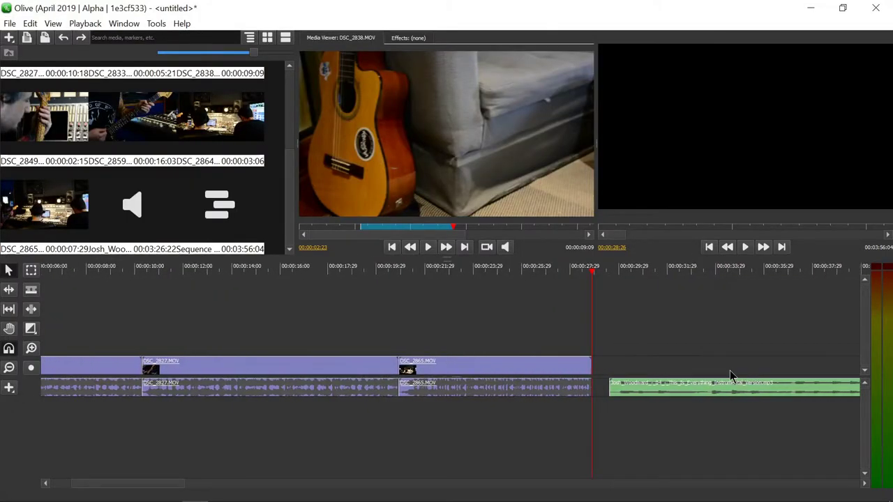
scroll(423, 411, left, 2)
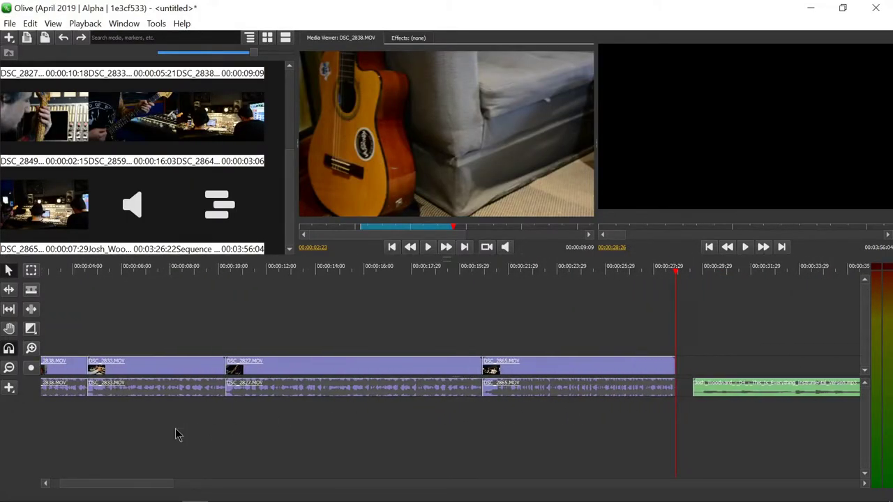
drag(172, 480, 499, 482)
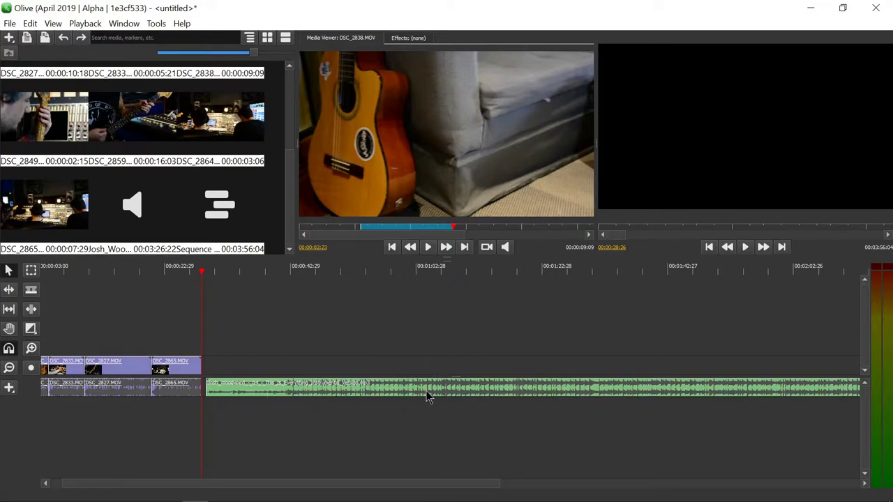
drag(500, 485, 213, 485)
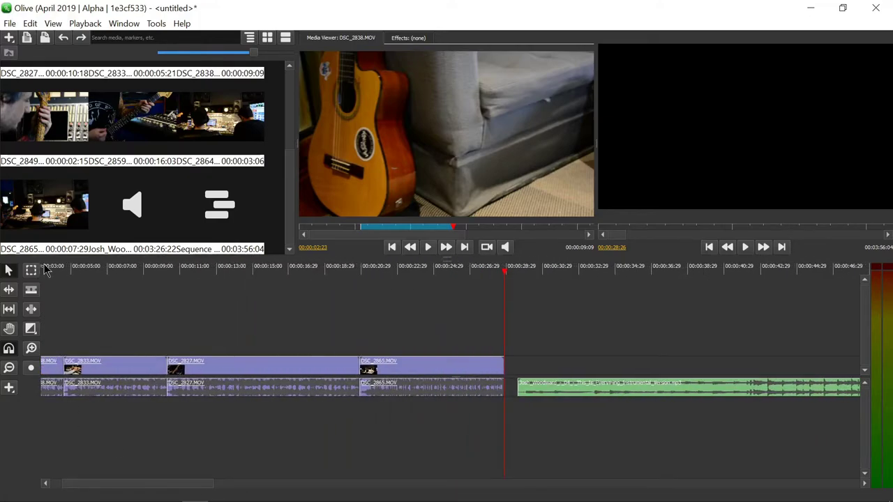
click(46, 271)
click(746, 249)
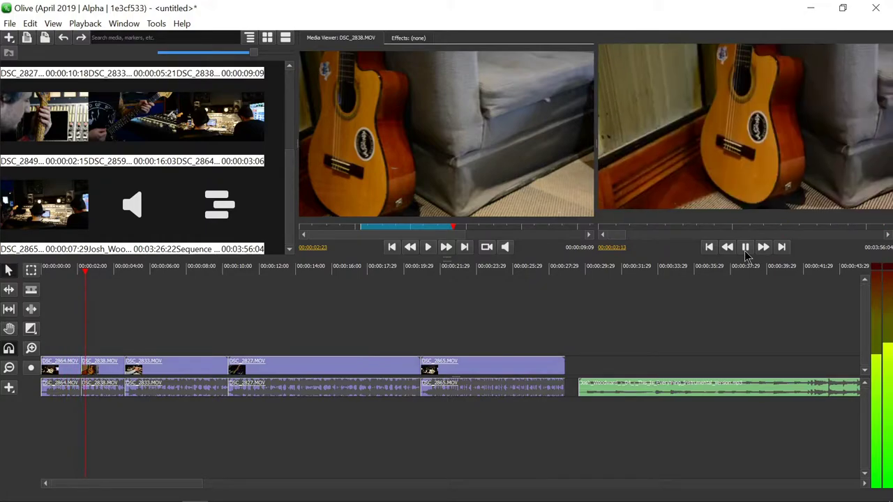
click(745, 248)
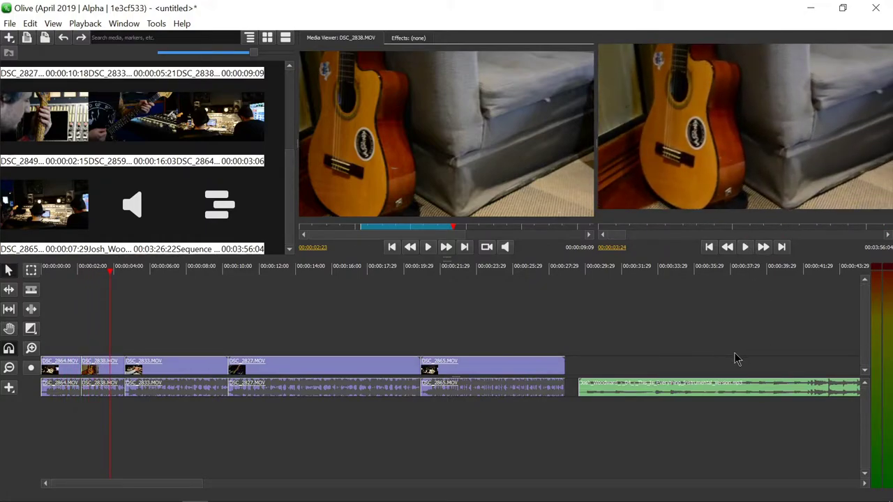
Move the music clip to the sequence start on a second audio track below the clips' audio, and play back the mix
click(661, 390)
drag(662, 391, 114, 410)
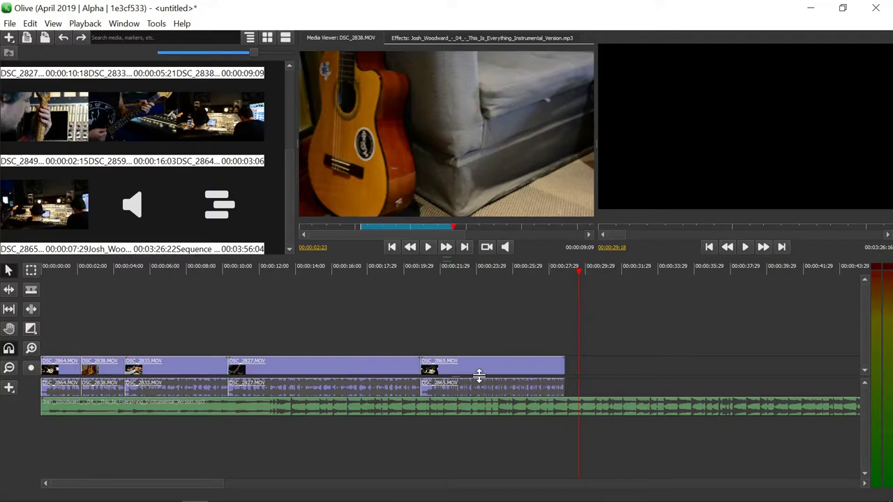
click(44, 269)
click(744, 249)
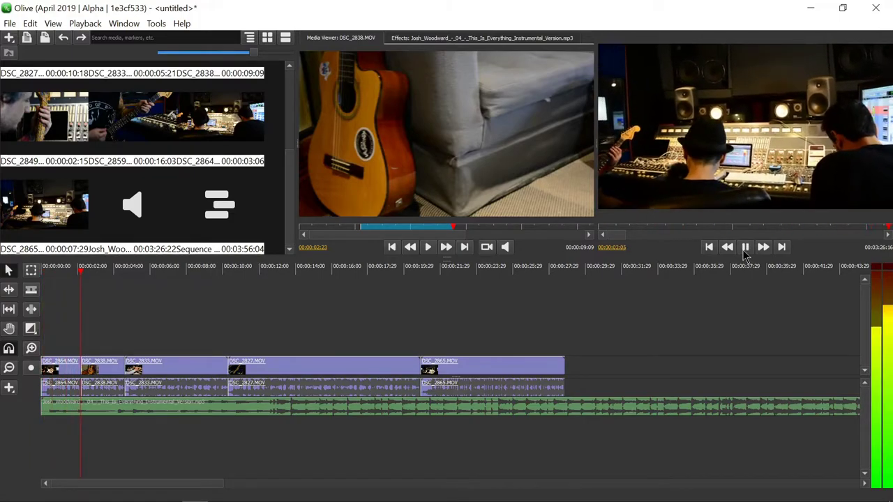
click(744, 249)
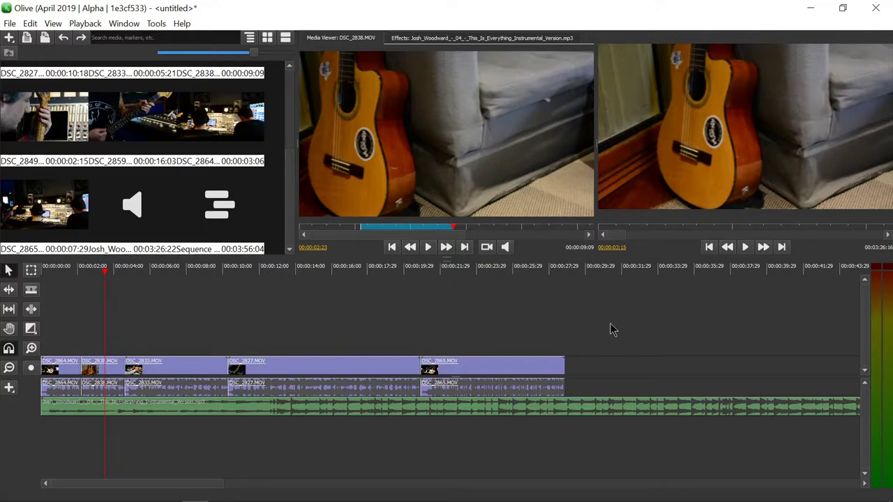
click(602, 391)
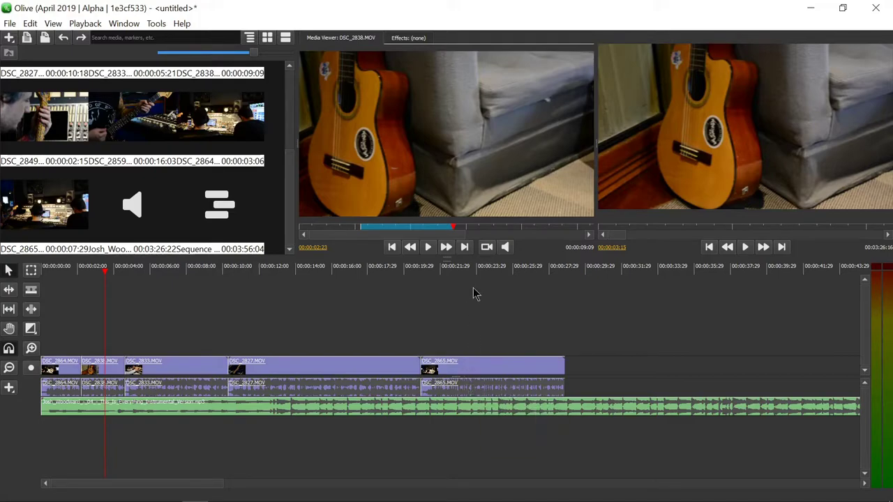
Delete the linked video and audio of the DSC_2865.MOV clip, then undo the deletion
click(481, 388)
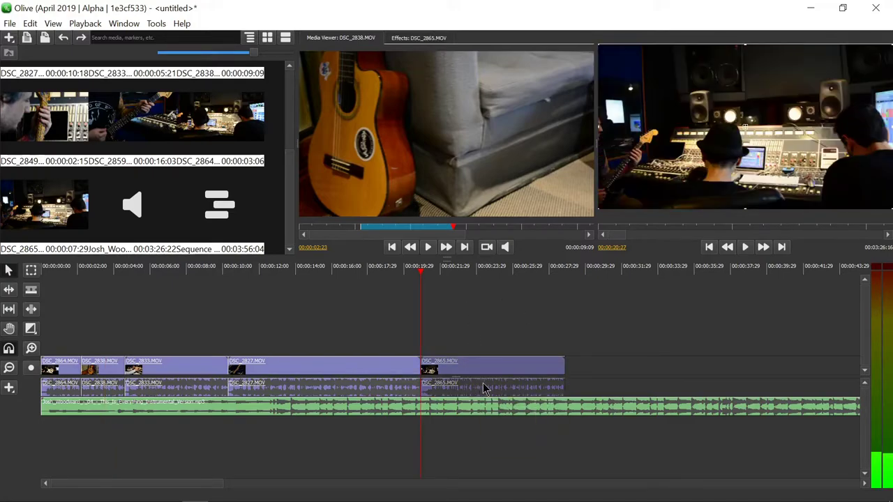
key(Delete)
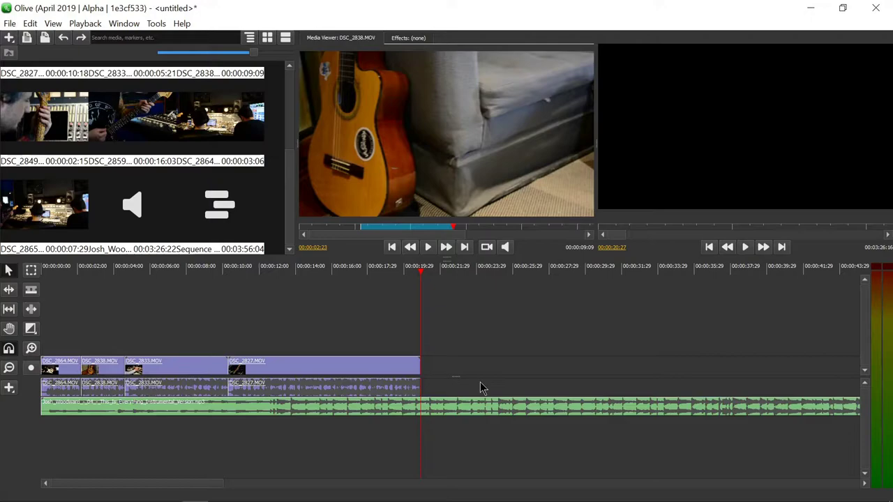
click(62, 37)
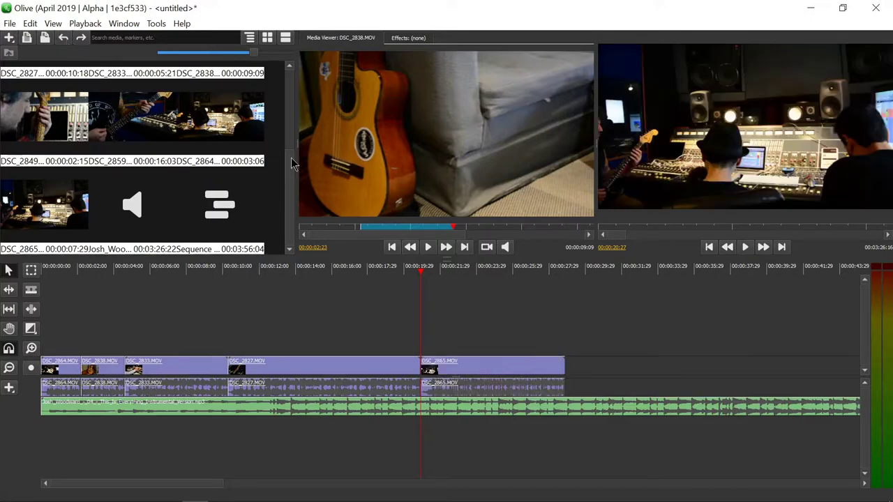
Move the linked DSC_2865.MOV clip later on the timeline and split its video and audio together with the Razor tool
drag(487, 369, 517, 392)
click(635, 326)
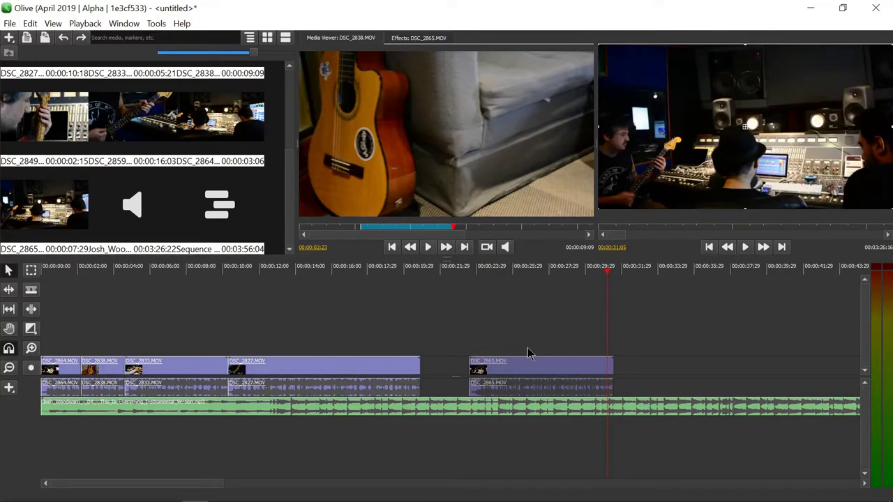
key(c)
click(551, 364)
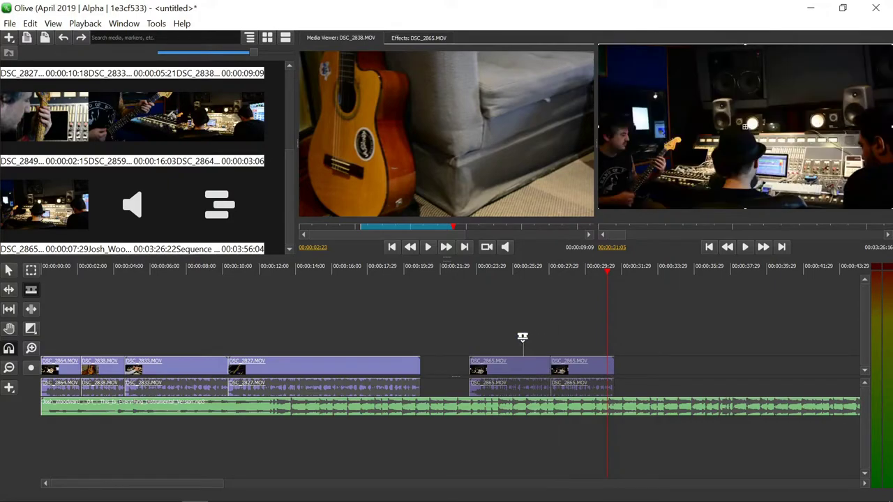
key(v)
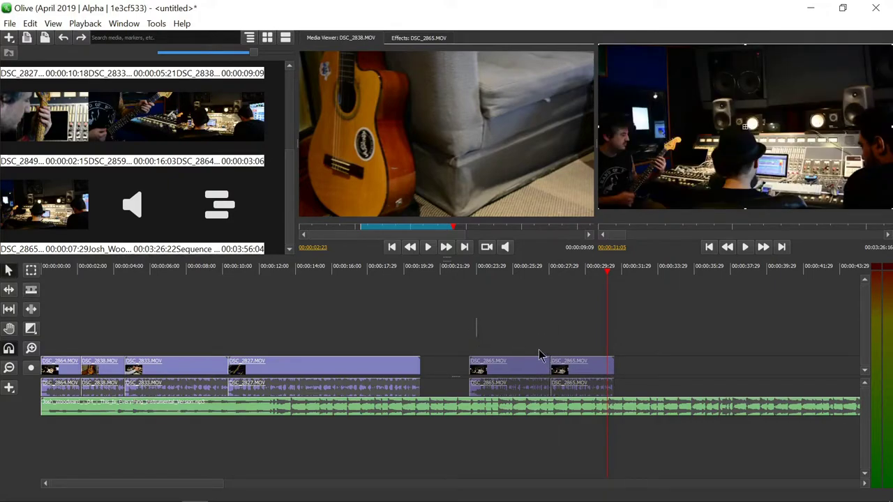
Undo the split and the moves so DSC_2865.MOV sits directly after DSC_2827.MOV, and deselect the clip
key(ctrl+z)
key(ctrl+z)
key(ctrl+z)
key(ctrl+z)
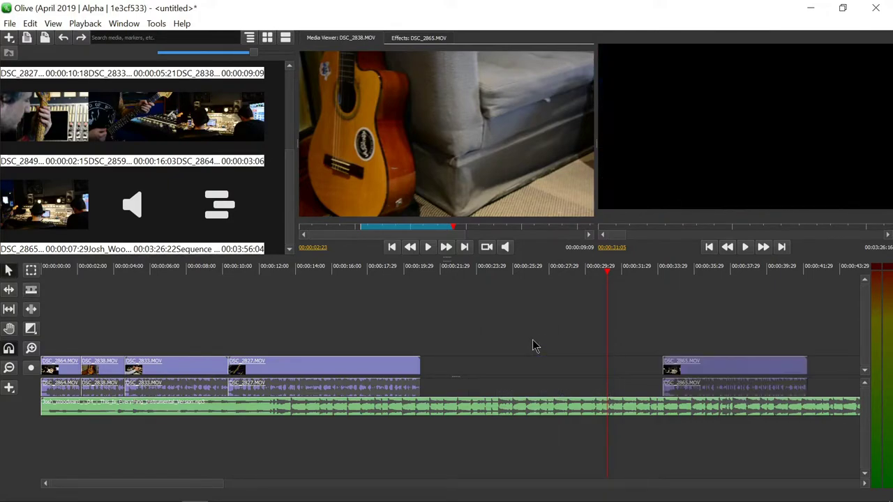
key(ctrl+z)
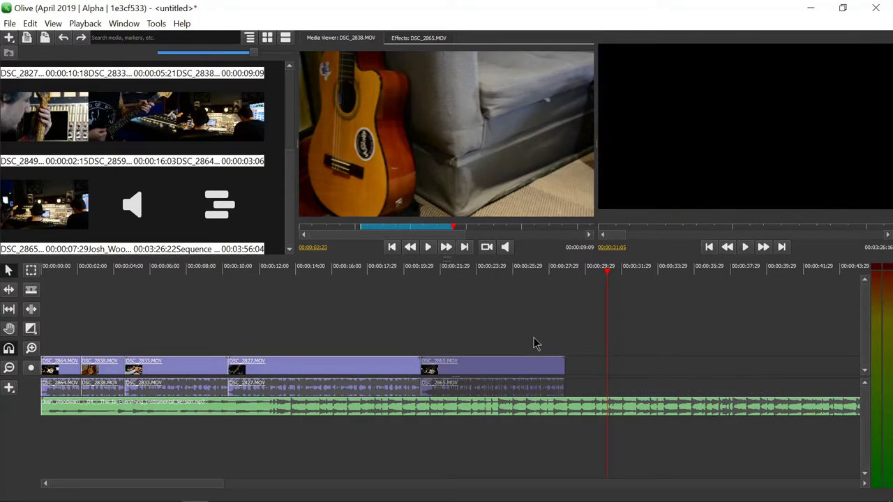
click(485, 273)
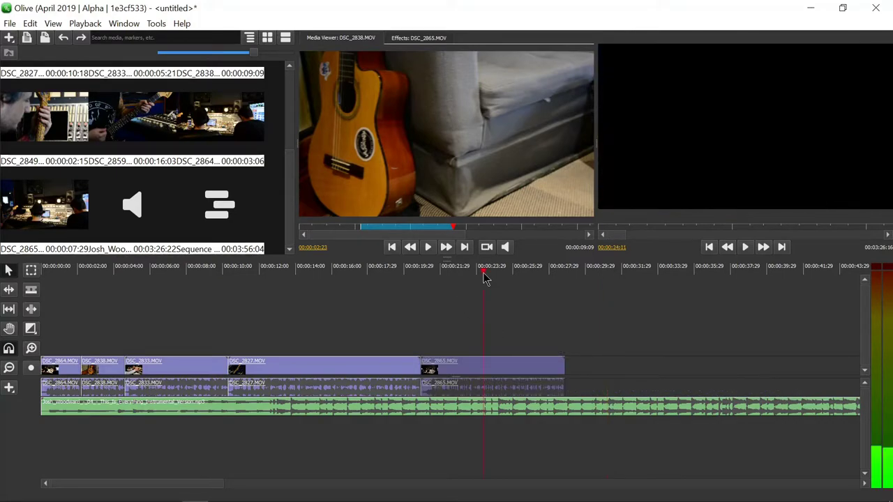
click(511, 346)
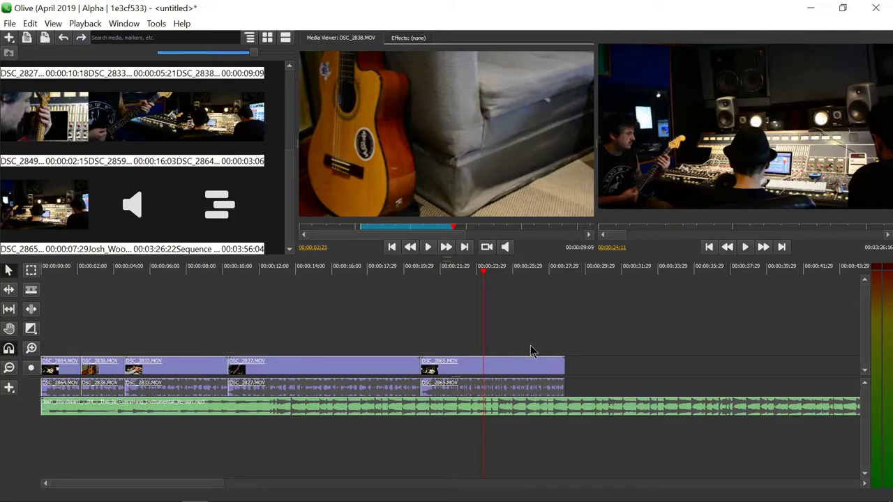
Unlink the video and audio of the DSC_2865.MOV clip at the end of the video track
click(530, 370)
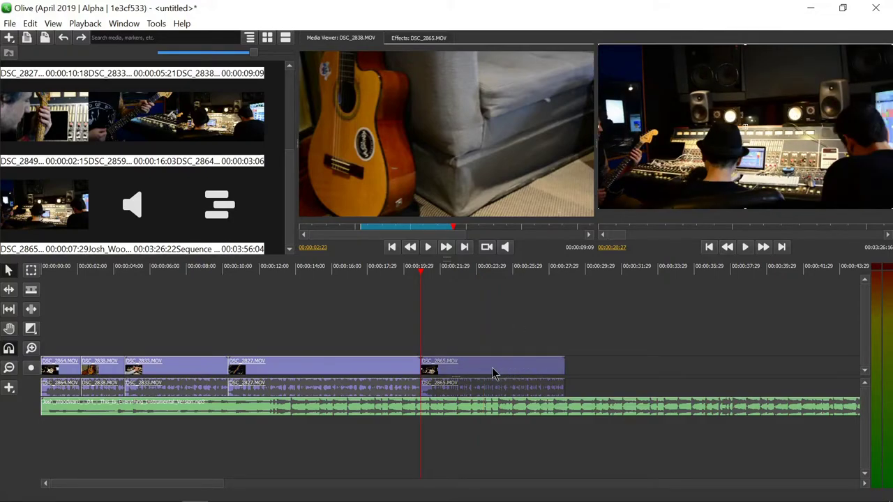
right_click(490, 367)
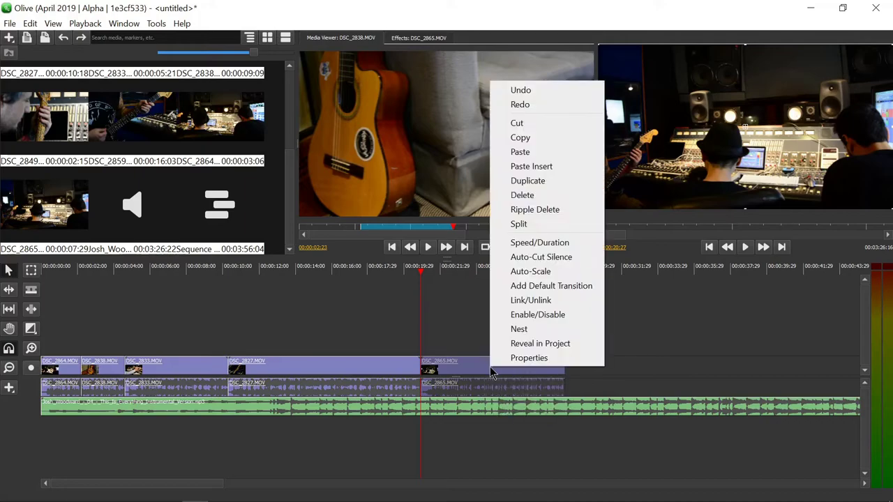
click(555, 306)
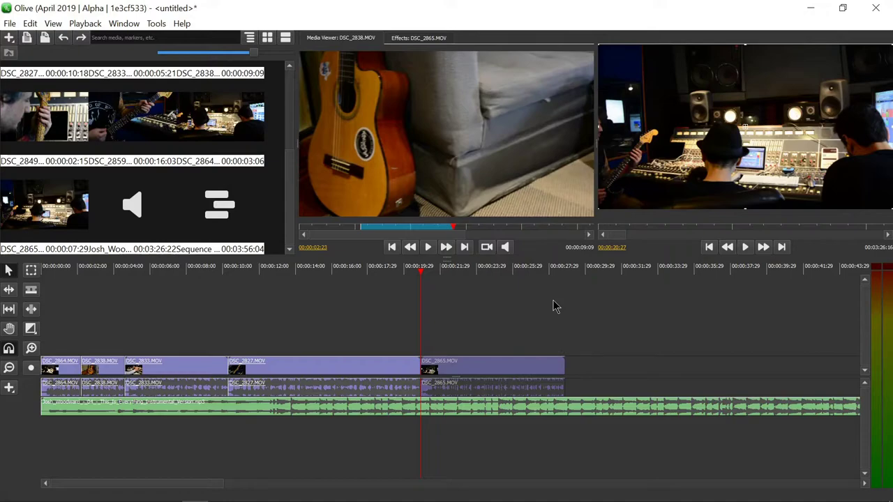
click(546, 334)
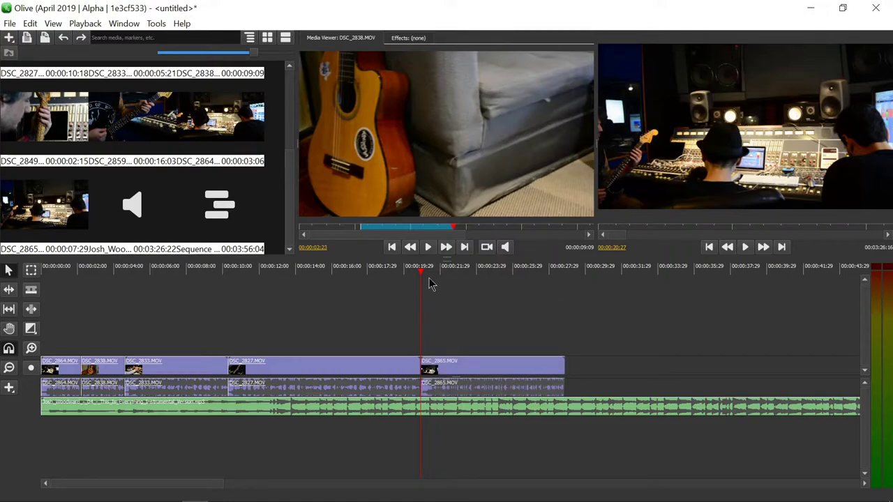
Move only the video of DSC_2865.MOV later on the timeline, then undo the moves and deselect it
click(518, 369)
drag(518, 370, 625, 368)
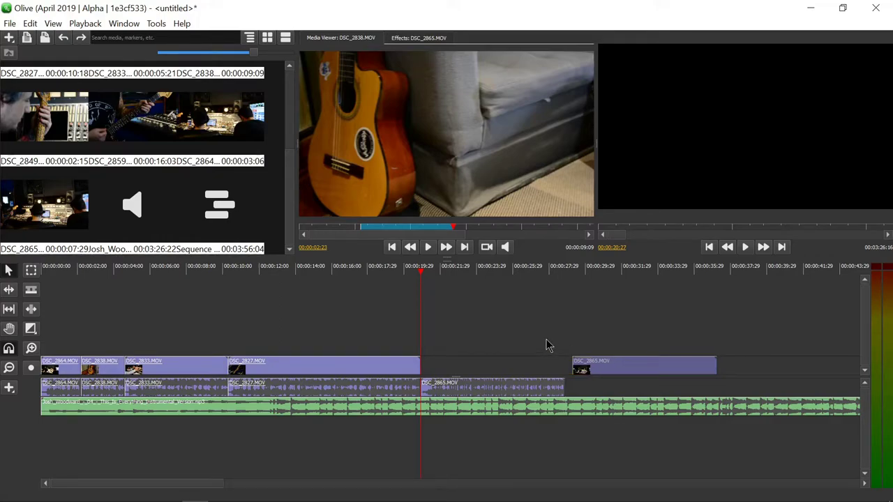
key(ctrl+z)
key(ctrl+z)
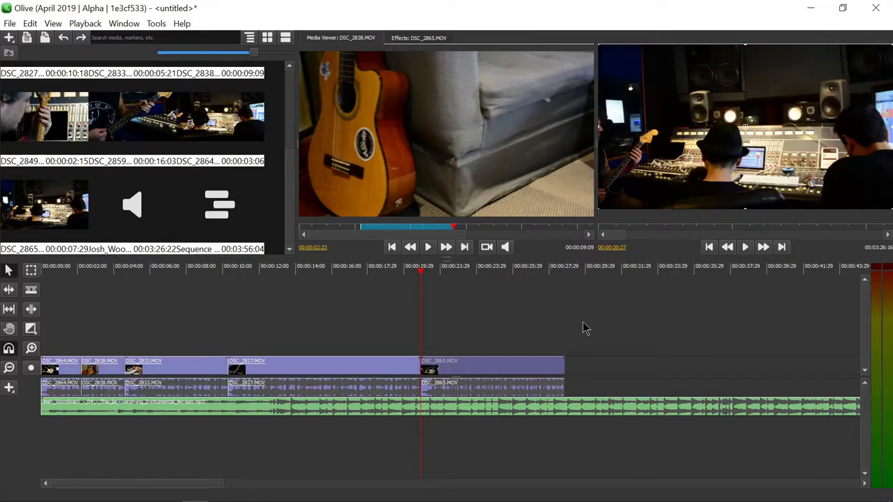
click(584, 328)
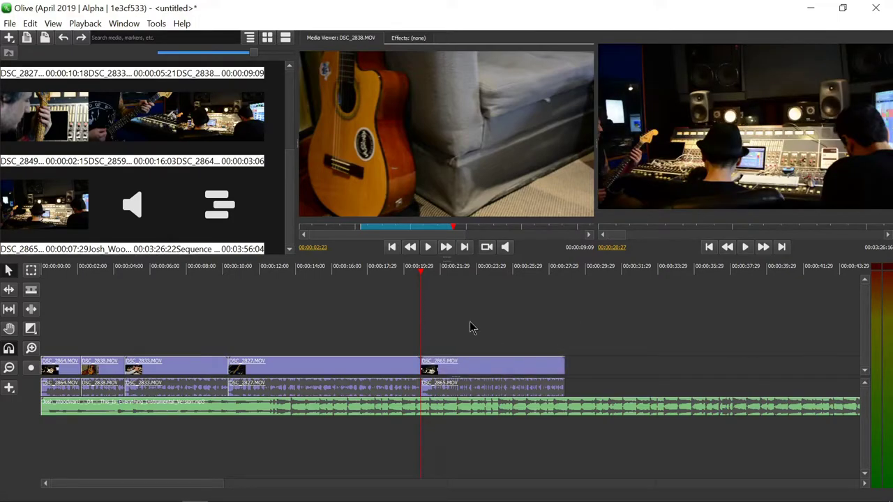
Relink the video and audio of the DSC_2865.MOV clip
click(478, 367)
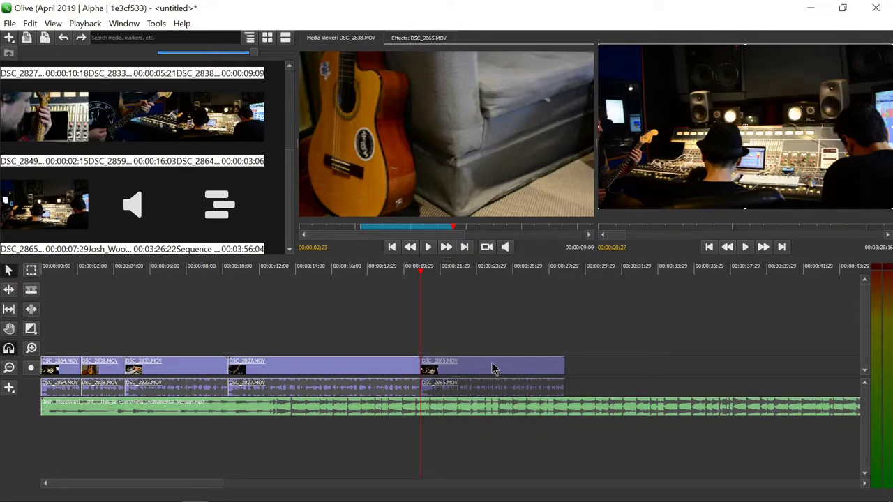
right_click(492, 363)
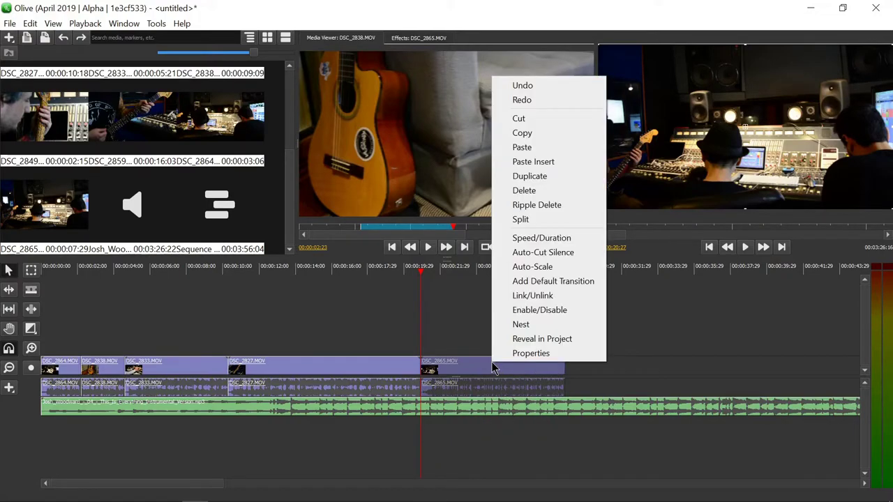
click(562, 297)
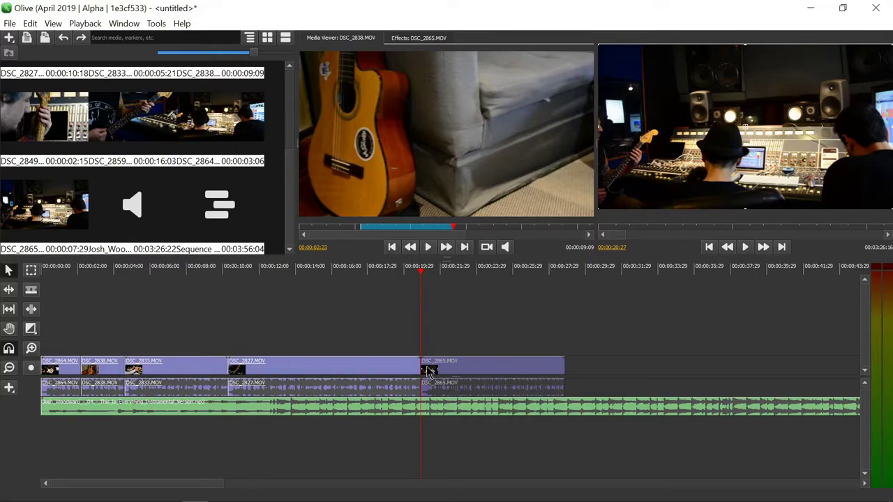
Move the linked DSC_2865.MOV clip later on the timeline, then undo the move and deselect it
drag(455, 369, 617, 372)
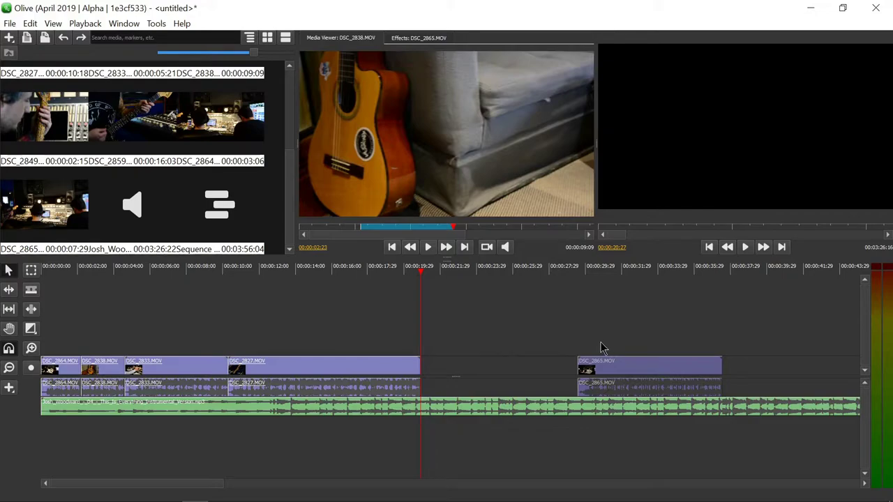
key(ctrl+z)
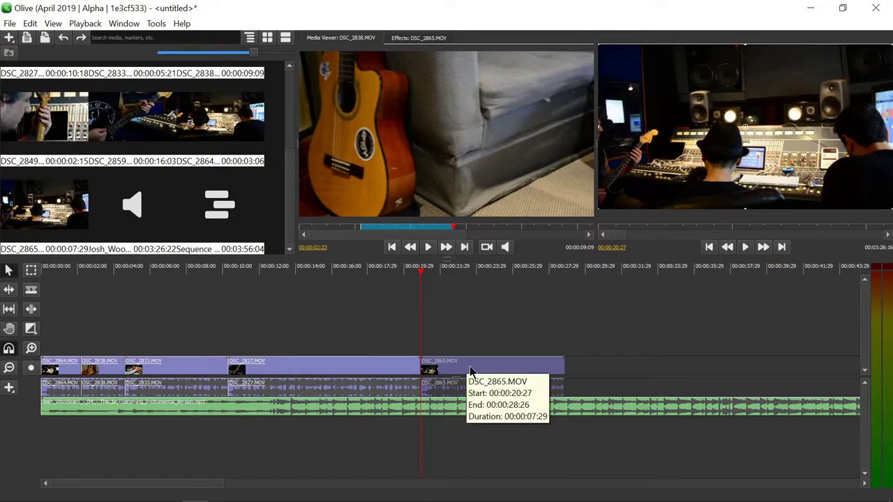
click(542, 321)
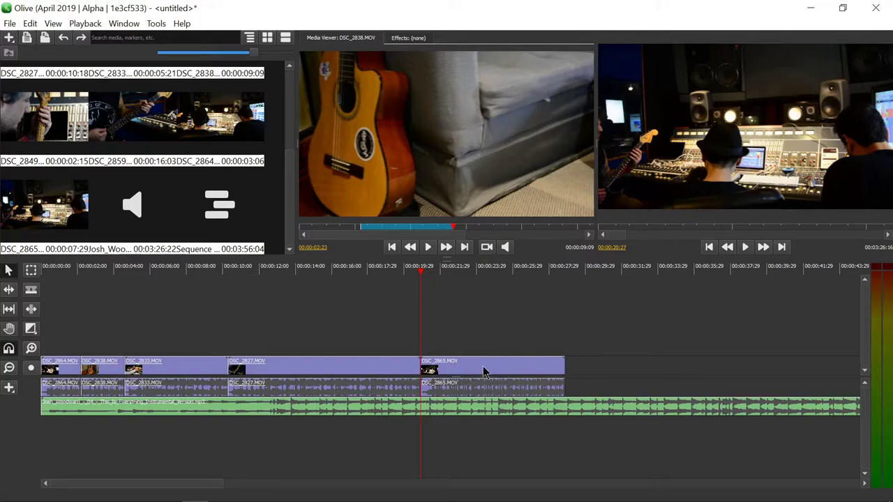
Unlink DSC_2865.MOV and move only its video later on the timeline, leaving its audio in place
drag(485, 371, 496, 355)
click(502, 323)
drag(463, 362, 543, 366)
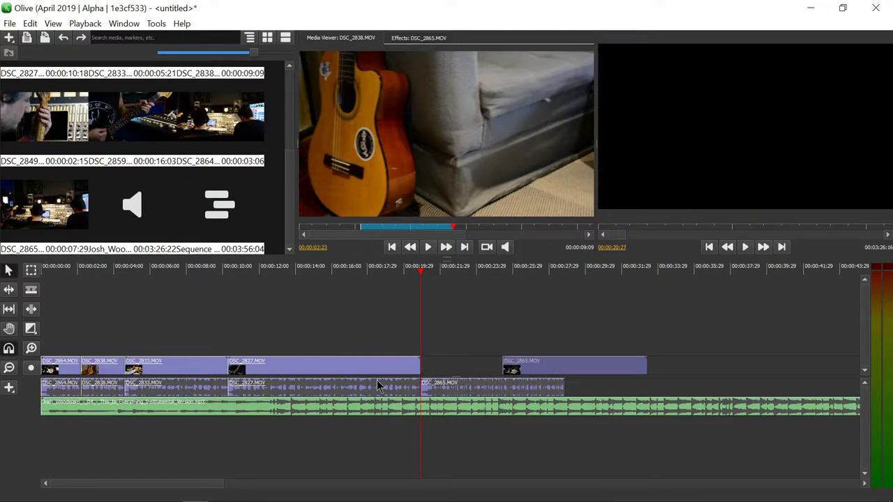
Move the linked DSC_2827.MOV clip later over the DSC_2865.MOV audio, then undo both moves and the unlinking, and deselect everything
drag(370, 369, 411, 370)
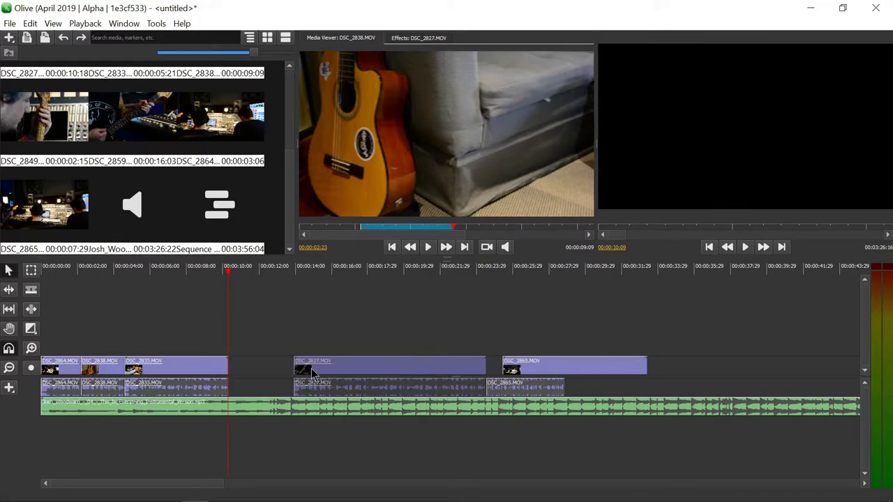
key(ctrl+z)
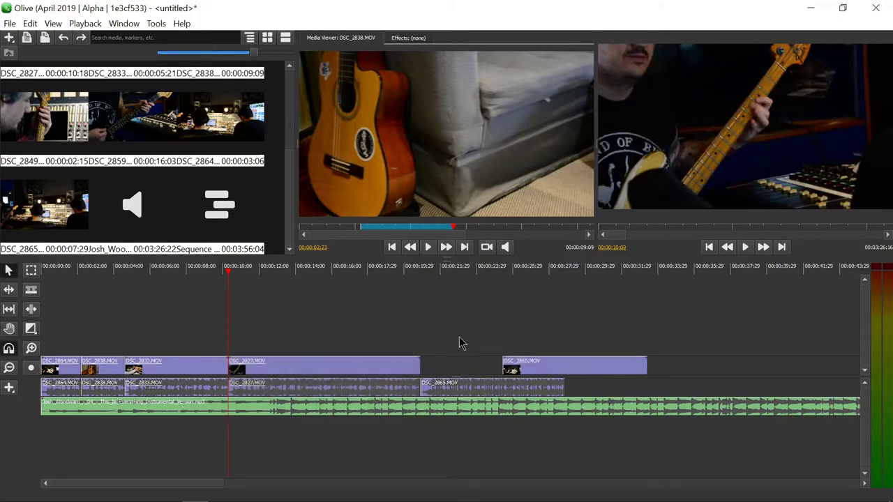
key(ctrl+z)
key(ctrl+z)
key(ctrl+shift+z)
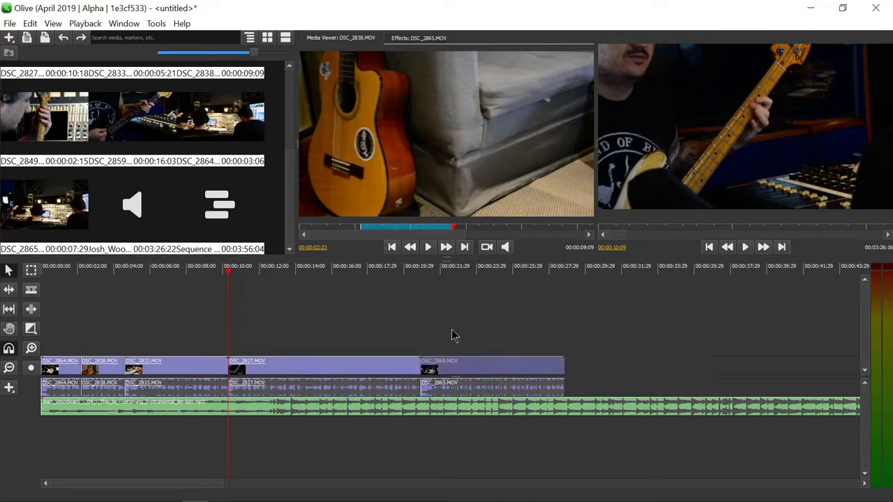
click(458, 326)
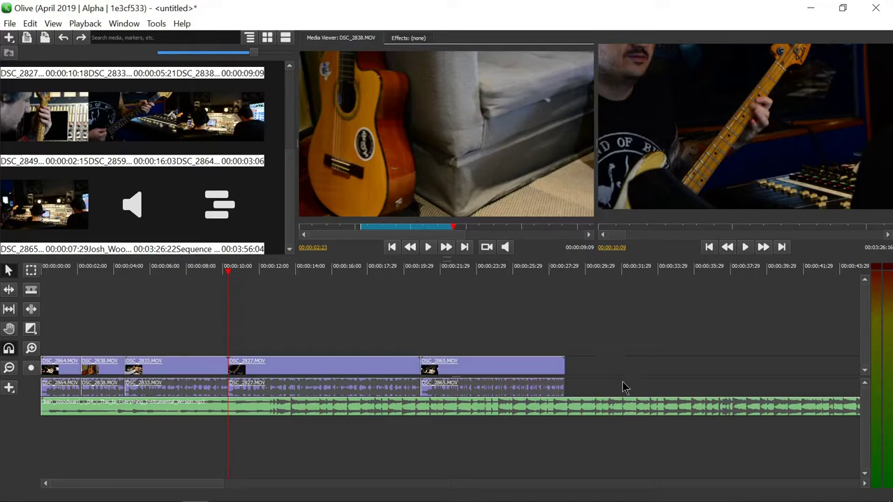
Delete the linked DSC_2865.MOV clip by selecting its audio, then undo the deletion
click(509, 387)
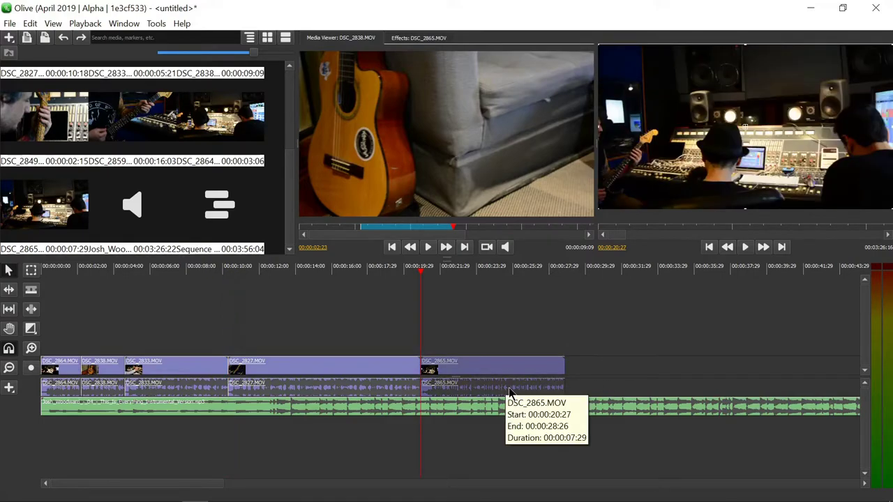
key(Delete)
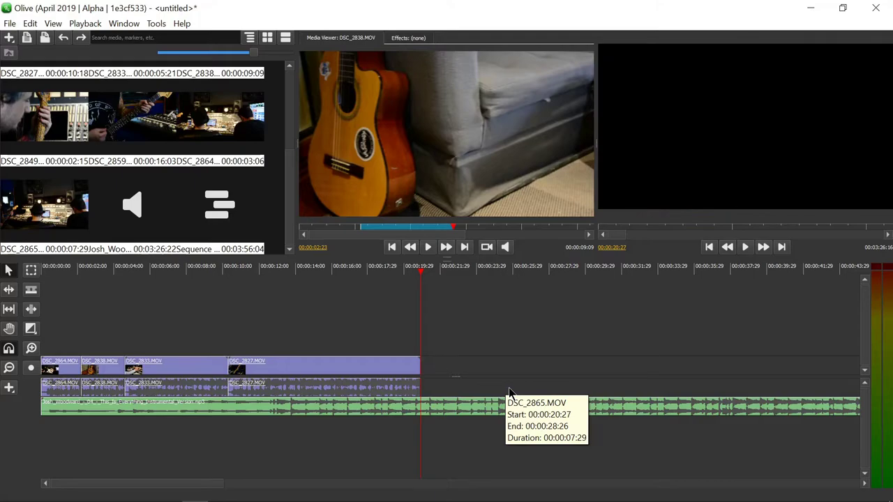
key(ctrl+z)
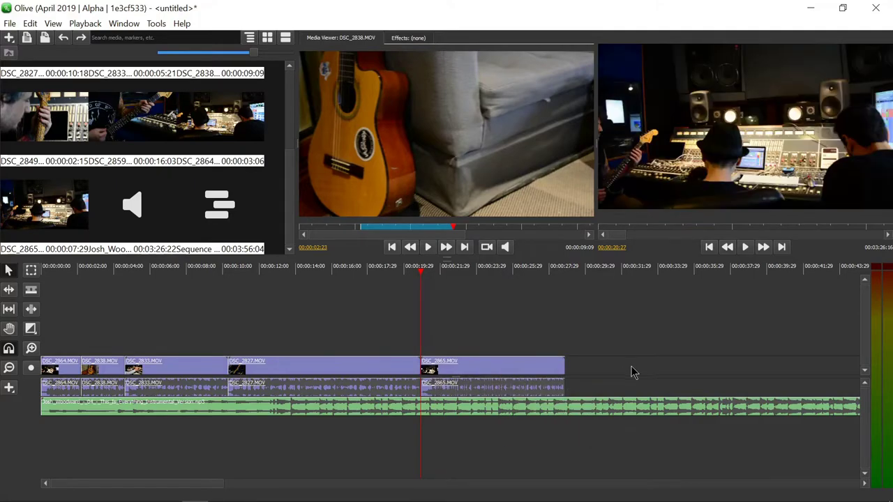
Unlink the video and audio of DSC_2865.MOV and delete only its audio
click(510, 365)
right_click(510, 364)
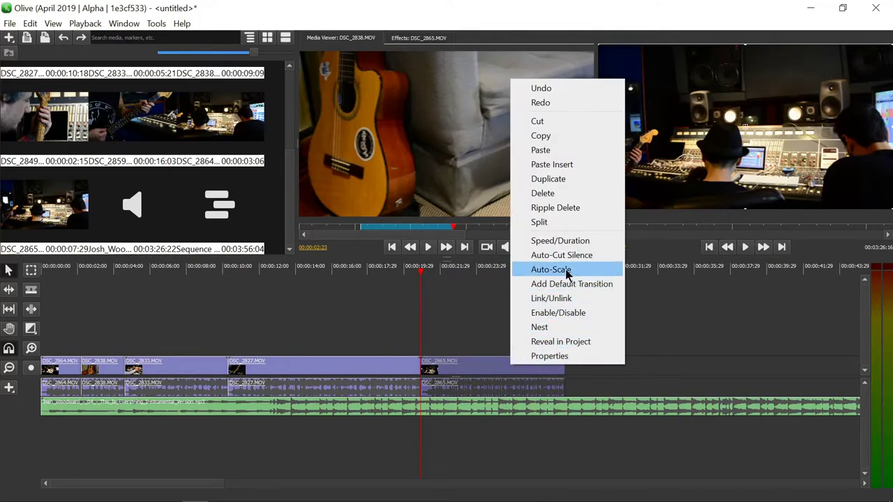
click(583, 298)
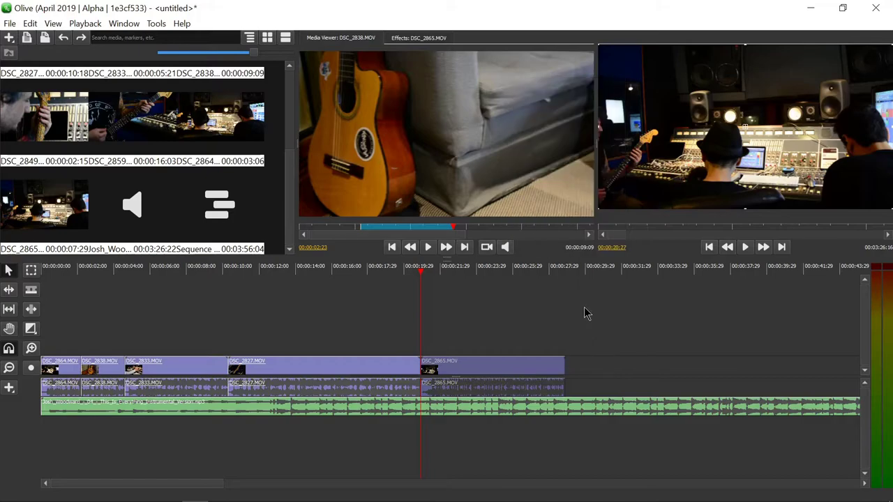
click(533, 390)
key(Delete)
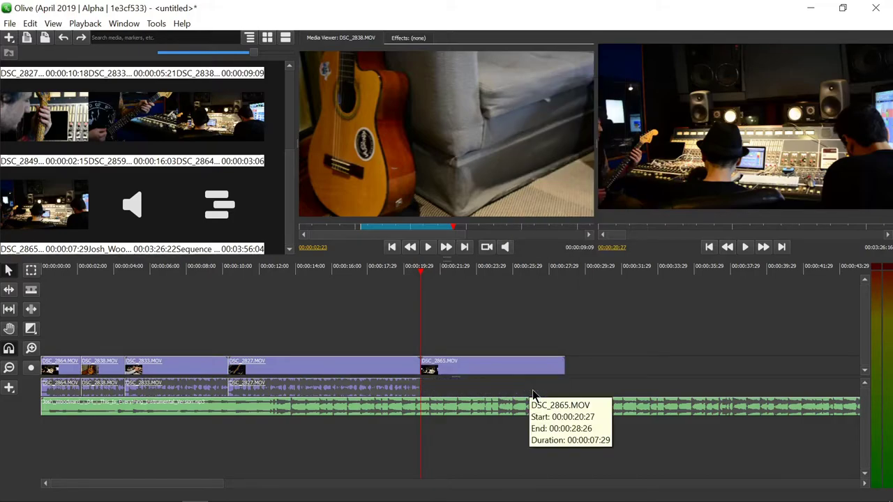
Play back the DSC_2865.MOV section twice to check it with only the background music
key(space)
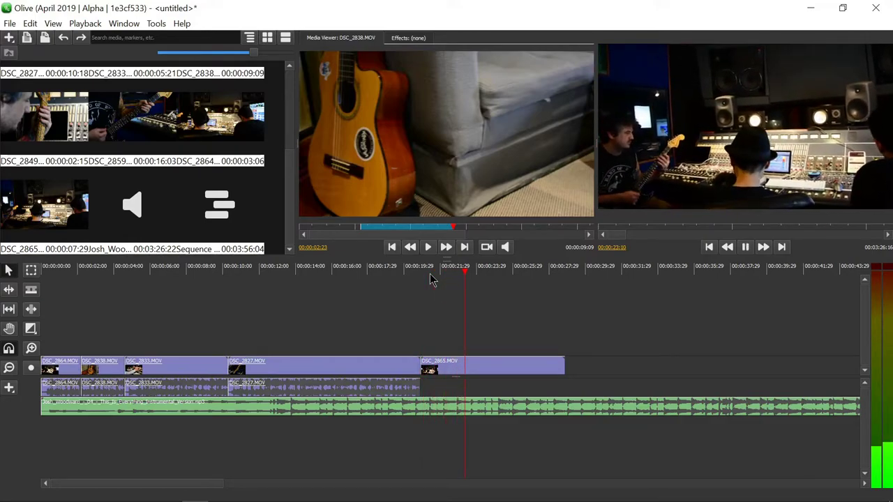
key(space)
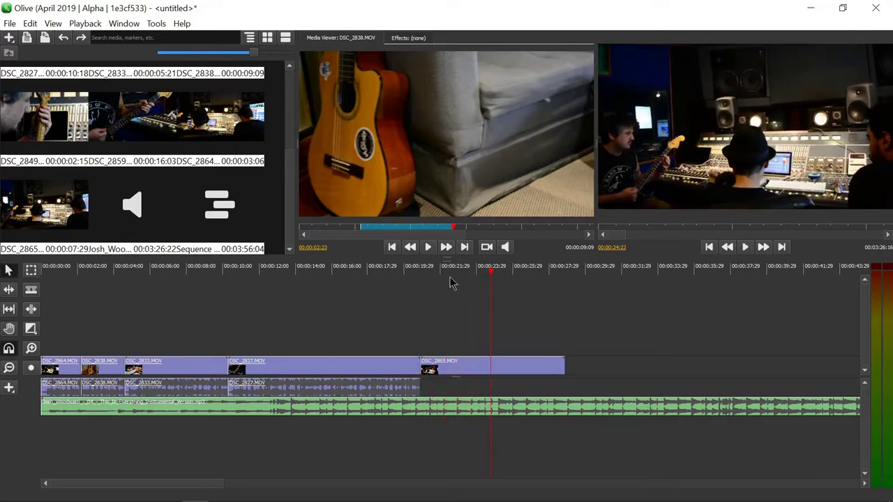
click(431, 273)
drag(430, 273, 438, 272)
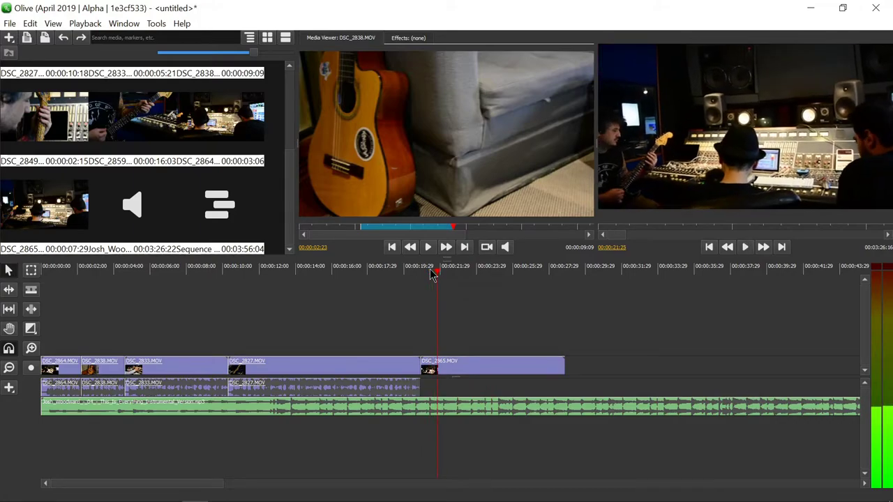
key(space)
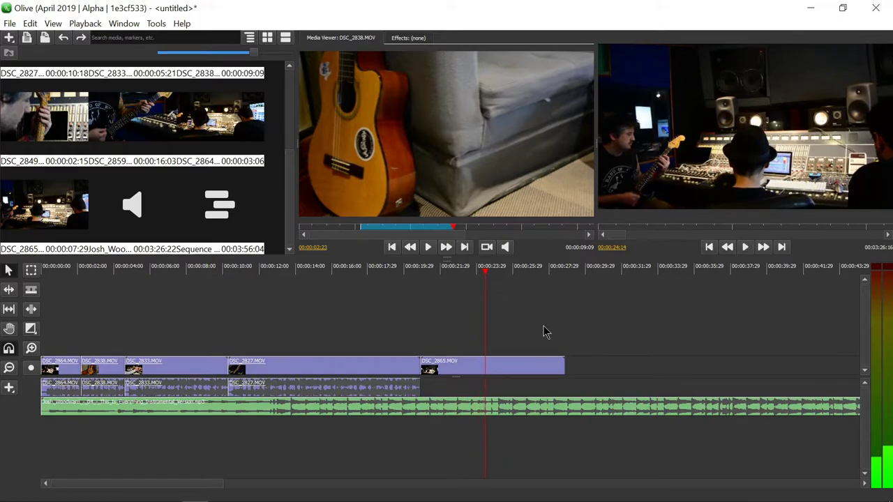
key(space)
Unlink the clips DSC_2864, DSC_2838, DSC_2833 and DSC_2827 together and delete only their audio
drag(54, 321, 346, 385)
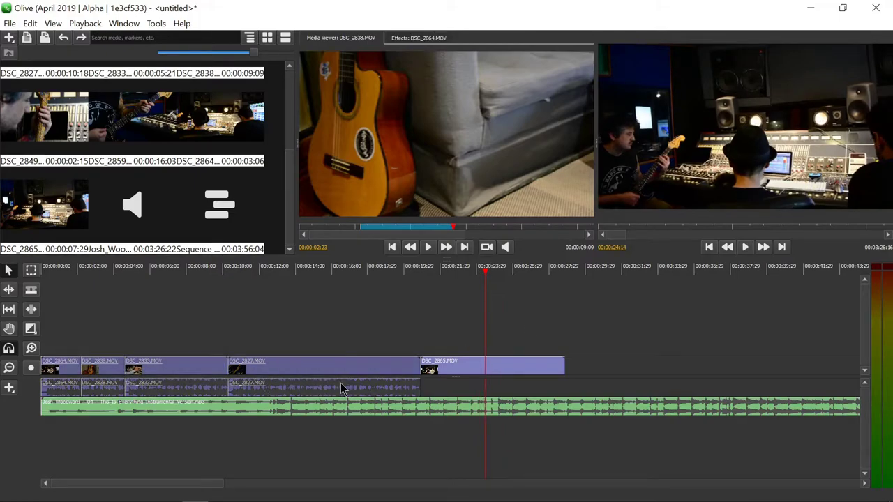
right_click(297, 386)
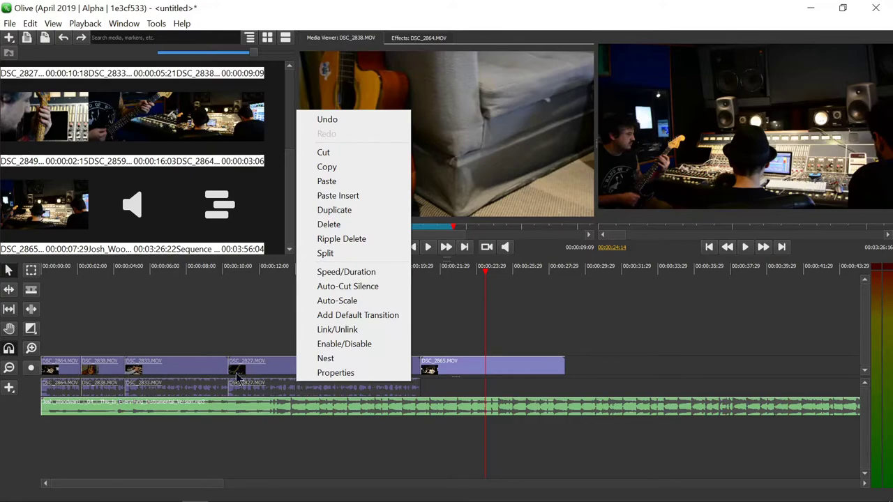
click(350, 331)
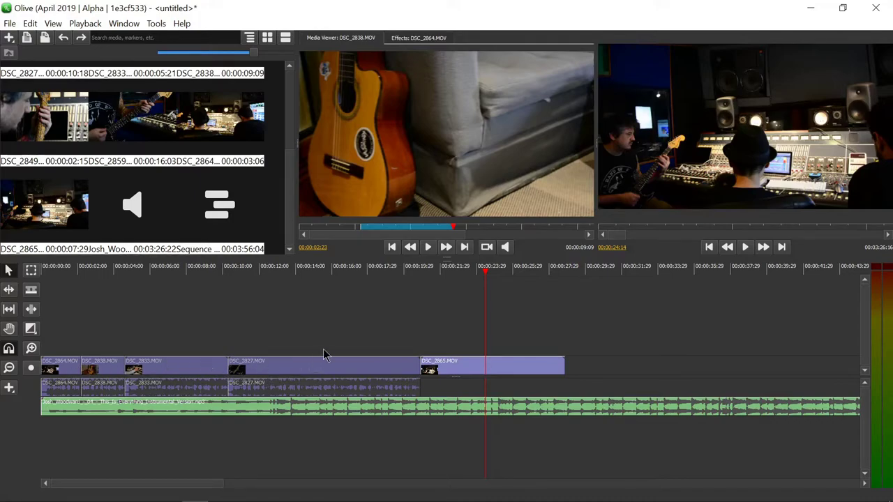
click(370, 320)
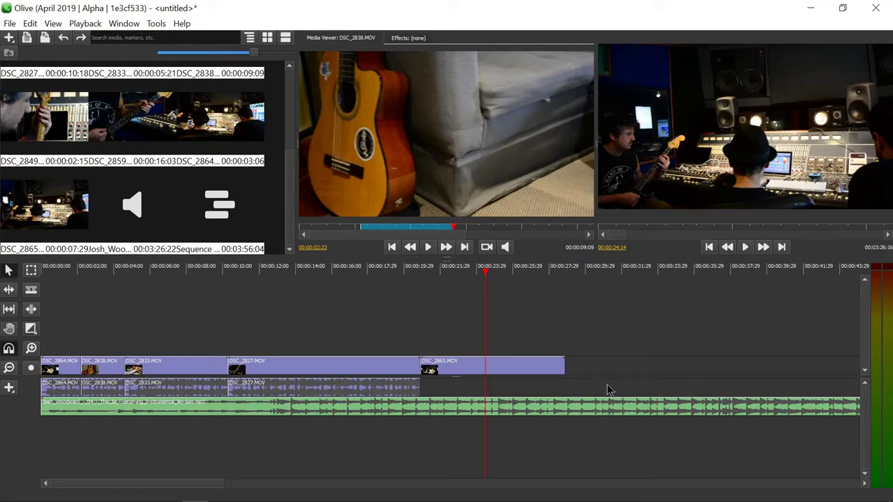
drag(606, 385, 70, 394)
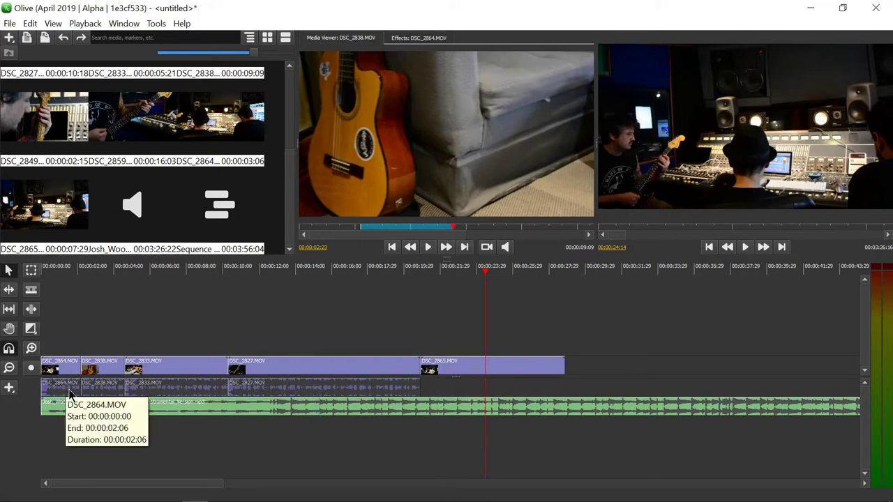
key(Delete)
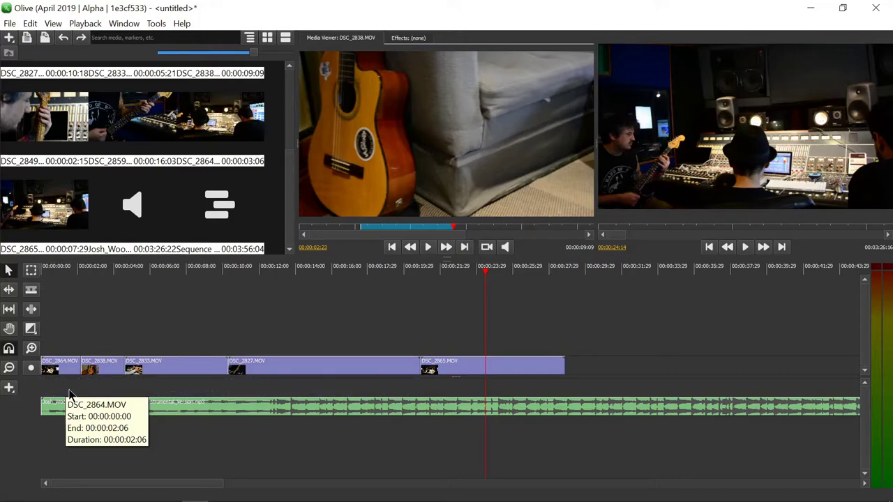
Move the music clip up into the emptied audio track, aligned with the sequence start, and play the sequence from the beginning
click(241, 407)
key(Home)
drag(242, 405, 237, 398)
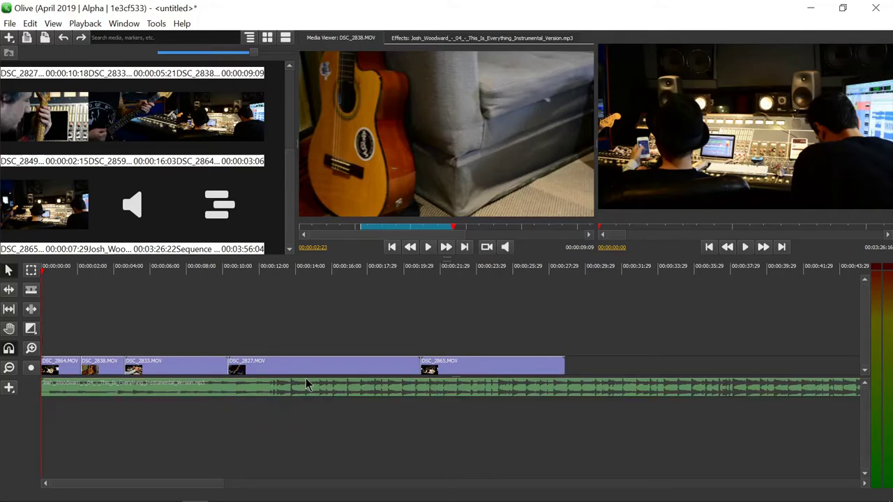
key(space)
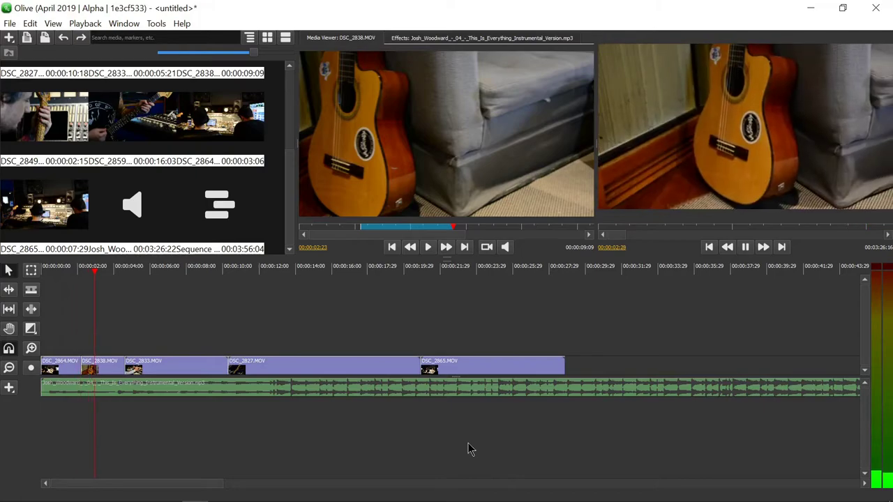
key(space)
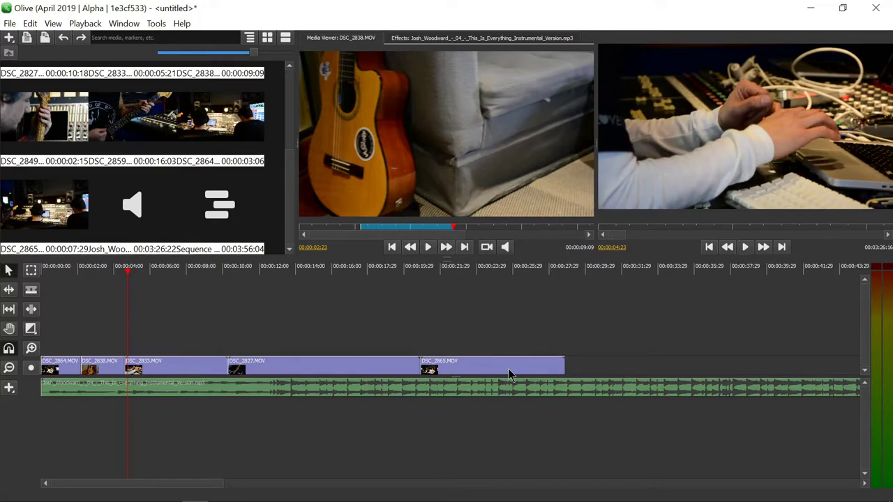
Split the music with the Razor tool at the end of DSC_2865.MOV, then return to the Pointer tool
key(c)
click(564, 382)
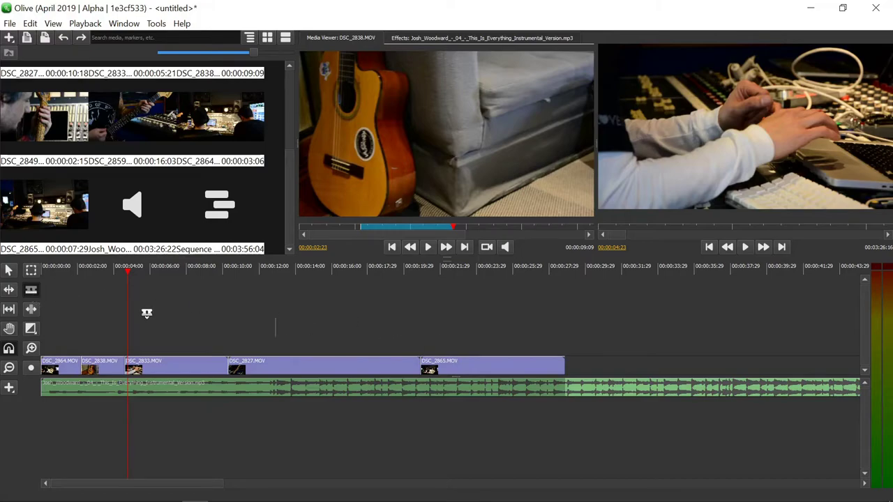
click(9, 270)
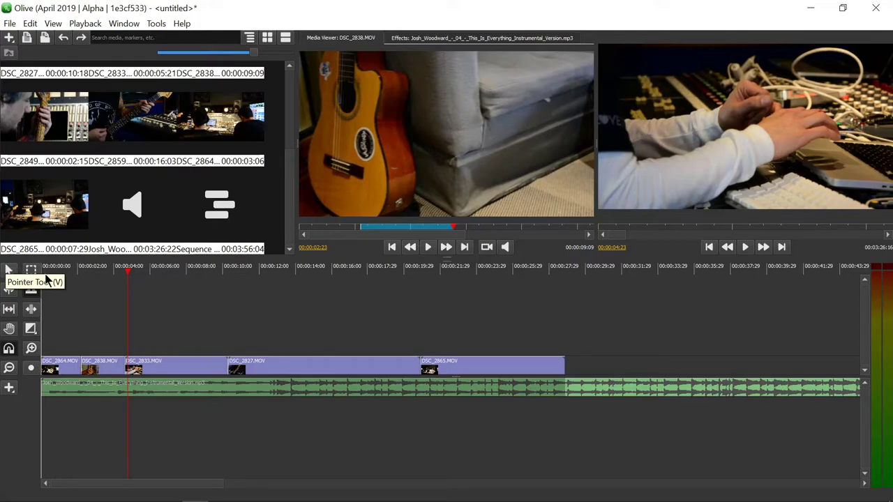
key(v)
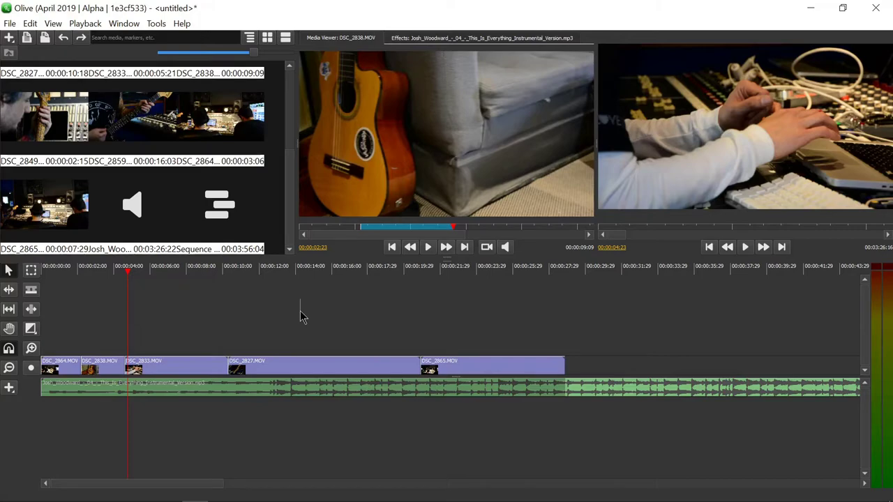
Switch back and forth between the Razor and Pointer tools, ending on the Pointer tool
key(c)
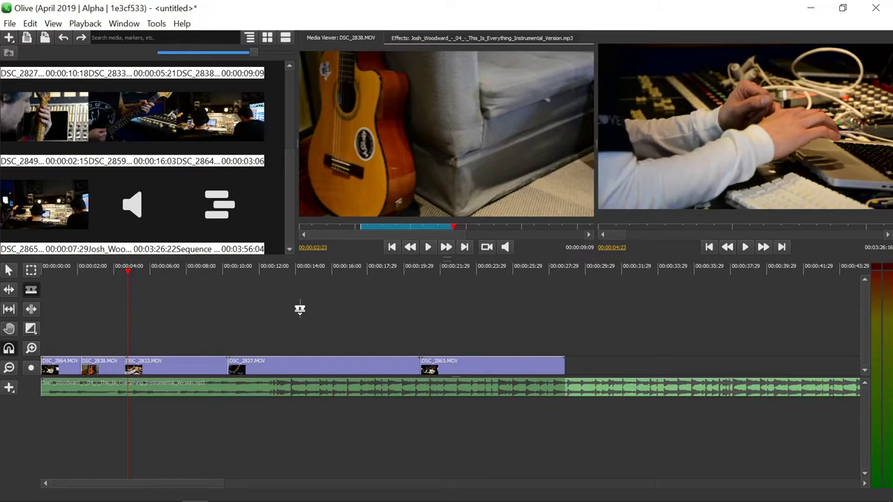
key(v)
key(c)
key(v)
key(c)
key(v)
key(c)
key(v)
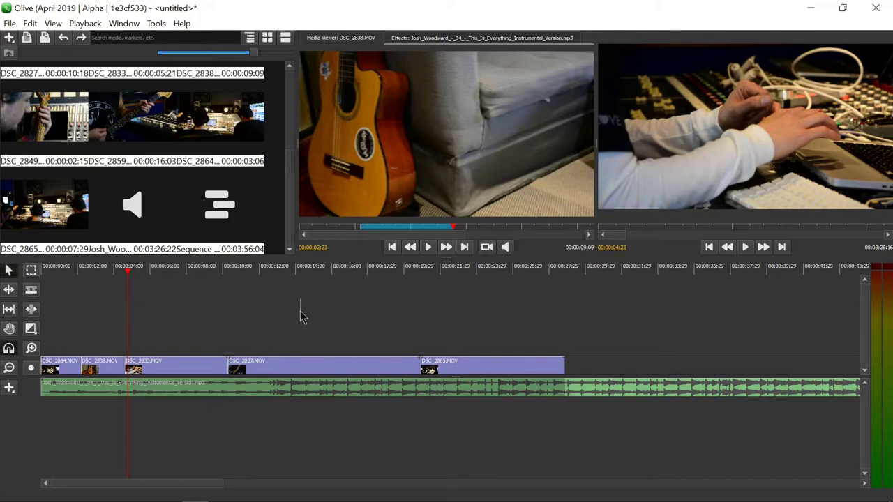
key(c)
key(v)
key(c)
key(v)
key(c)
key(v)
key(c)
key(v)
Delete the leftover music segment that extends beyond the end of DSC_2865.MOV
click(567, 386)
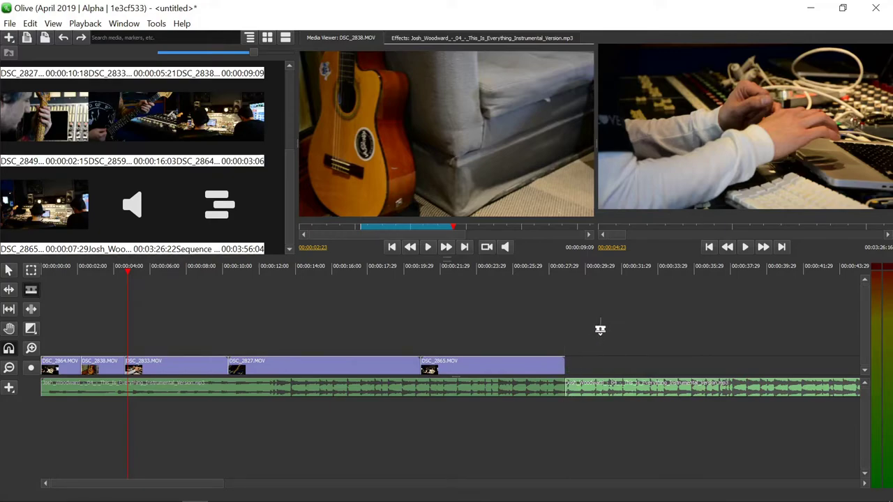
drag(595, 344, 618, 401)
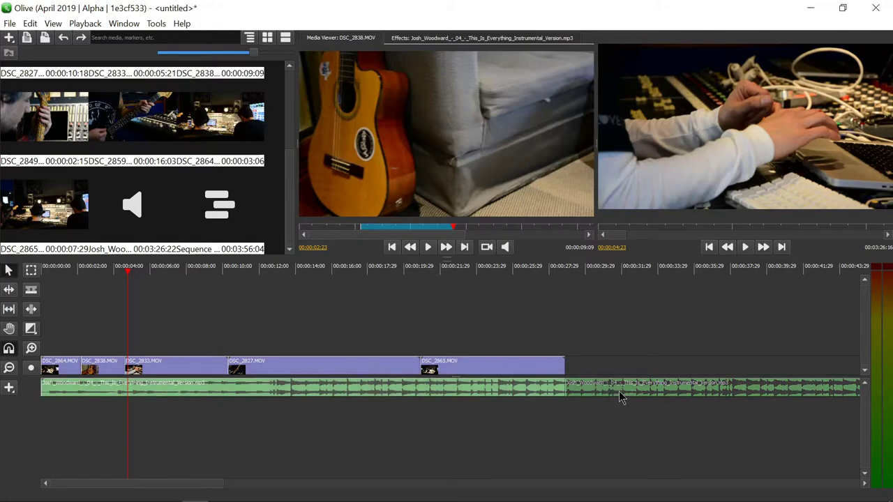
key(Delete)
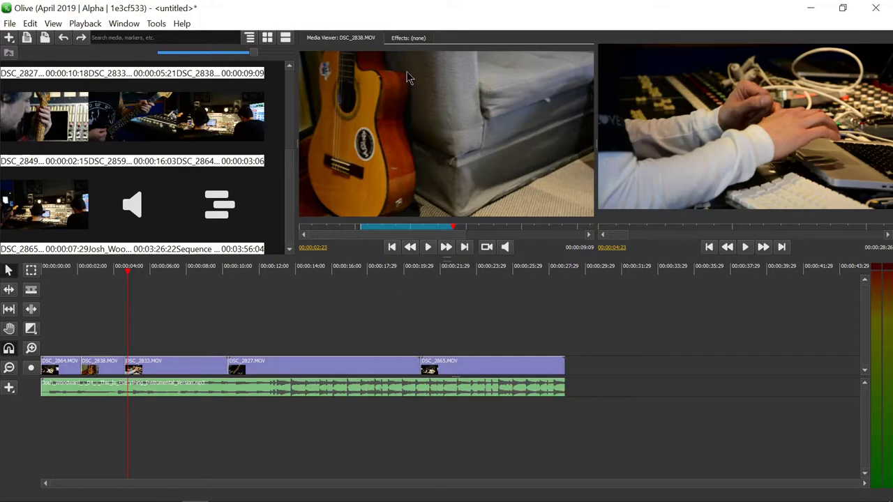
Select the remaining music clip, return the playhead to the sequence start, and show the clip's audio effects
click(412, 39)
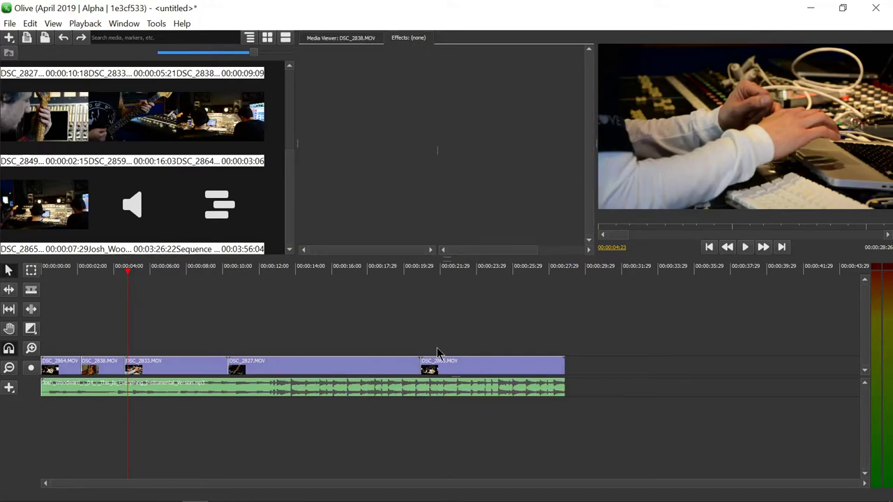
click(222, 390)
key(Home)
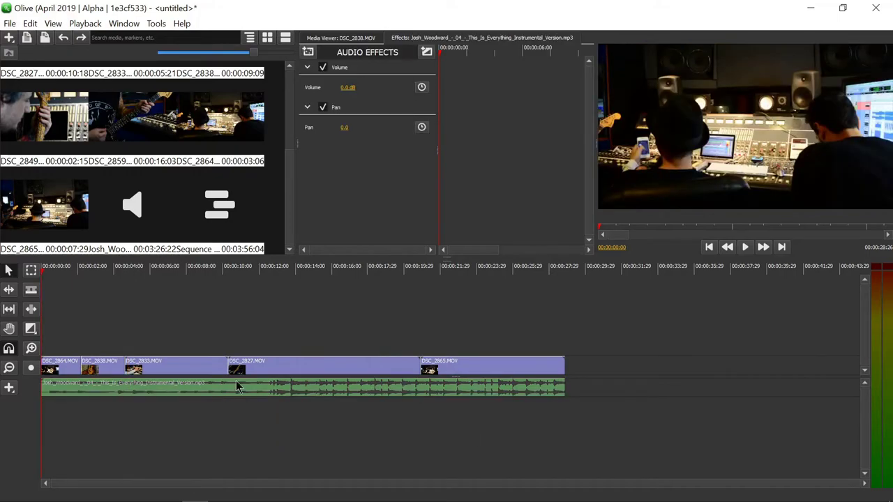
click(351, 39)
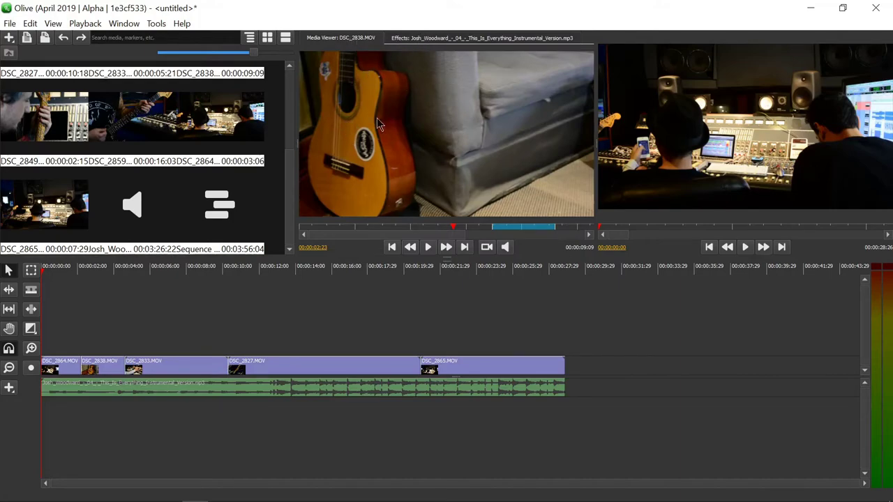
click(427, 38)
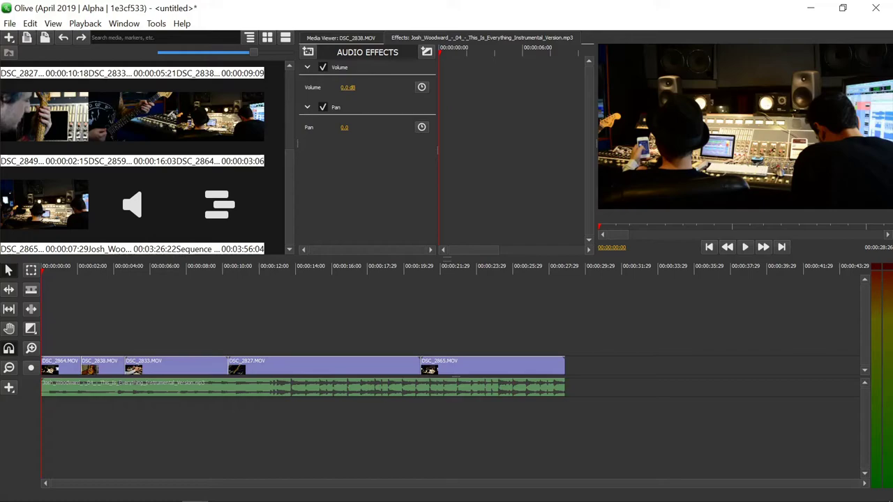
Scrub the music clip's volume to 10 dB and then down to -11 dB while playing the sequence
drag(347, 87, 391, 88)
key(ctrl+z)
drag(348, 87, 344, 88)
click(745, 248)
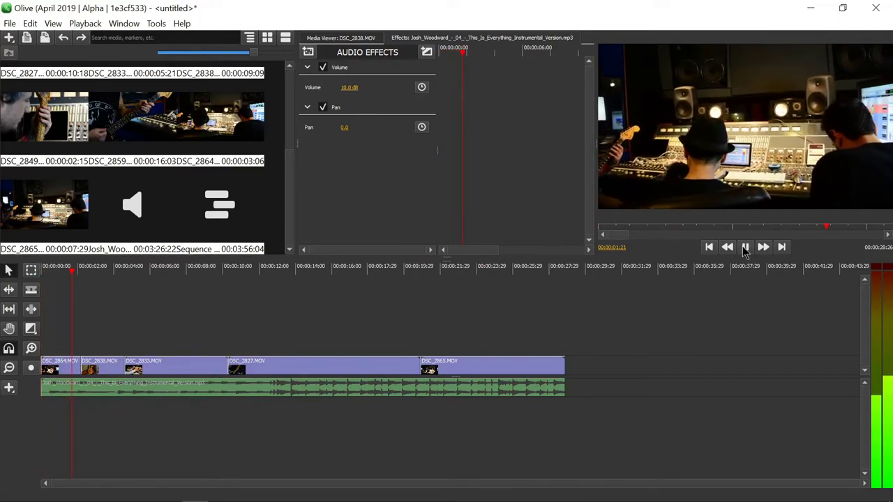
click(745, 250)
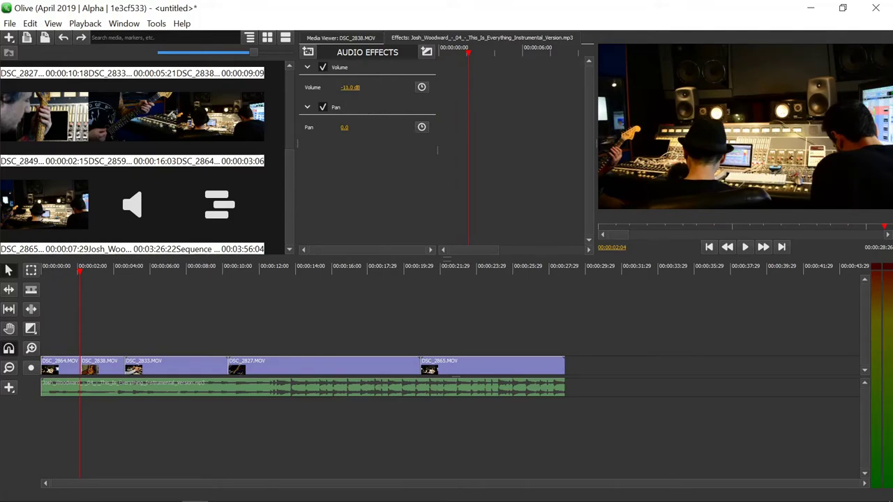
Set the music clip's volume to -10 dB and play the sequence up to 00:00:08:04
click(350, 87)
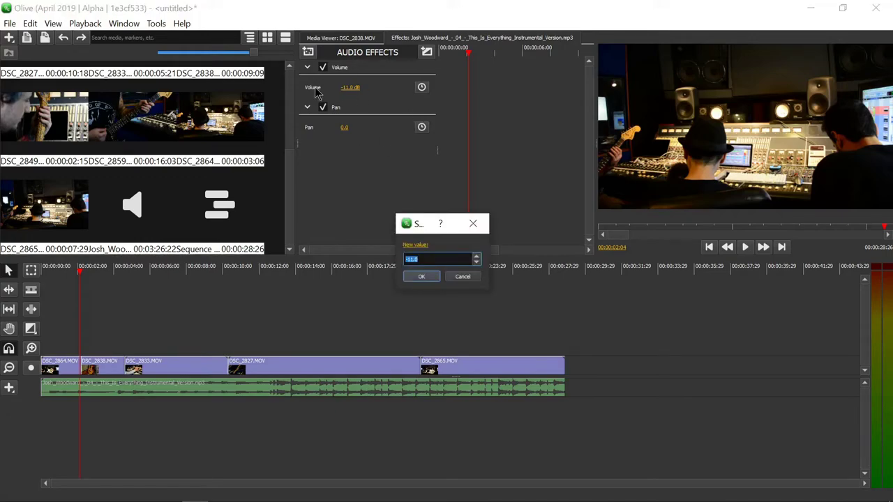
text(-10)
key(Return)
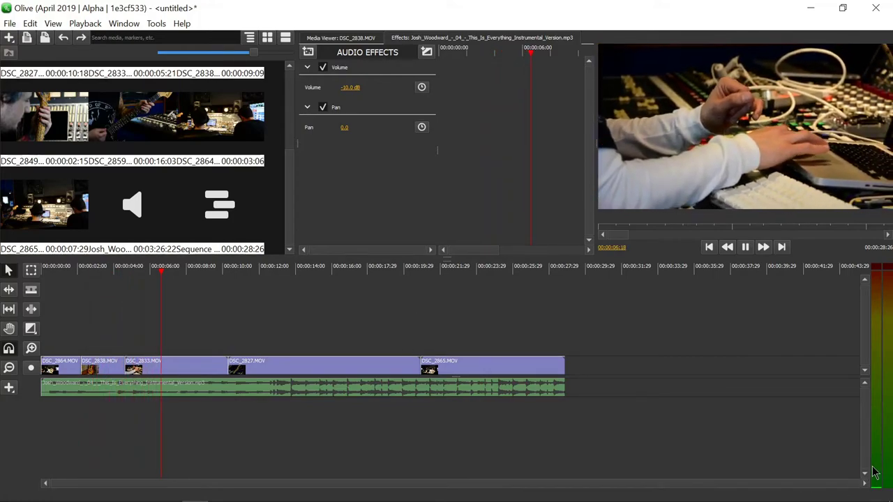
key(space)
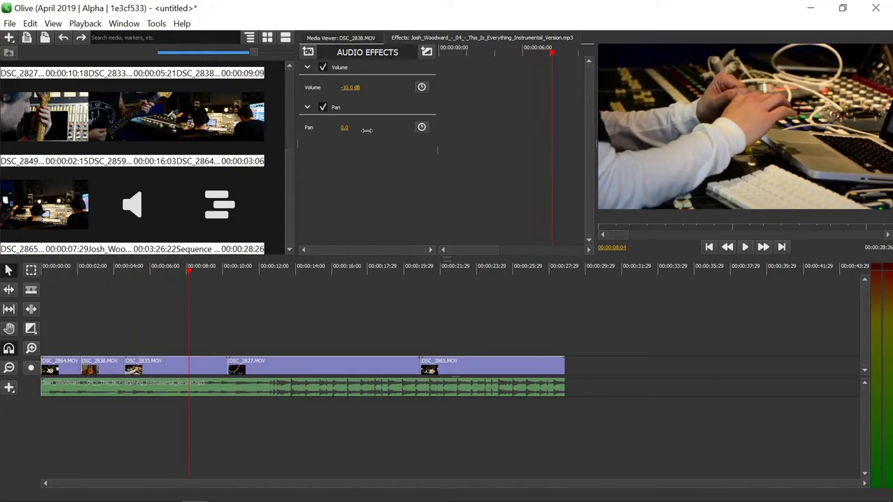
Return the music volume to 0 dB, play a short stretch, and move the playhead back to 00:00:07:17
click(353, 90)
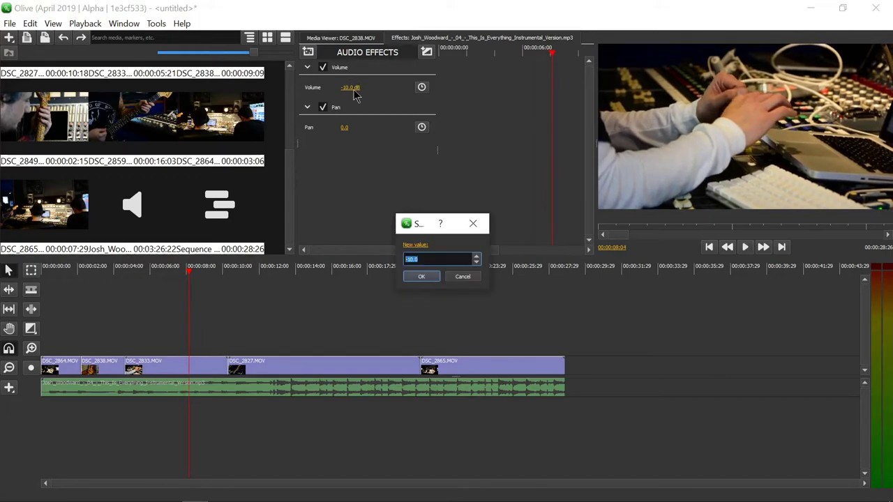
click(466, 230)
key(space)
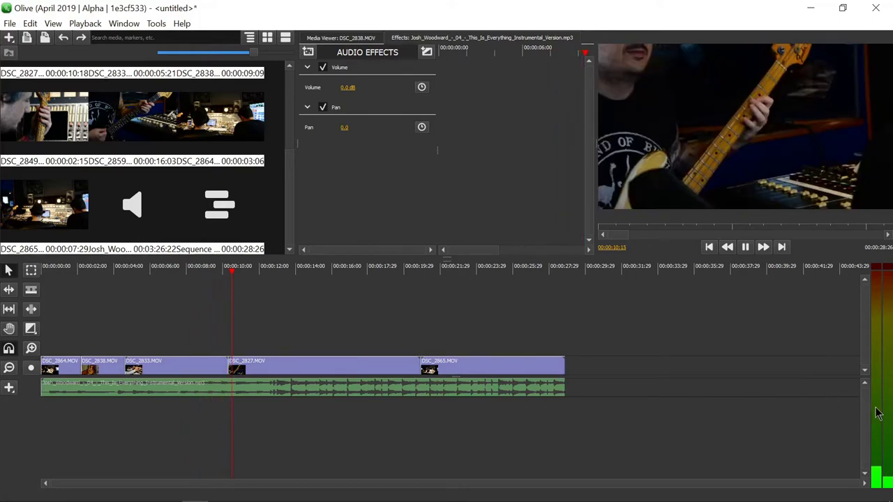
key(space)
click(179, 268)
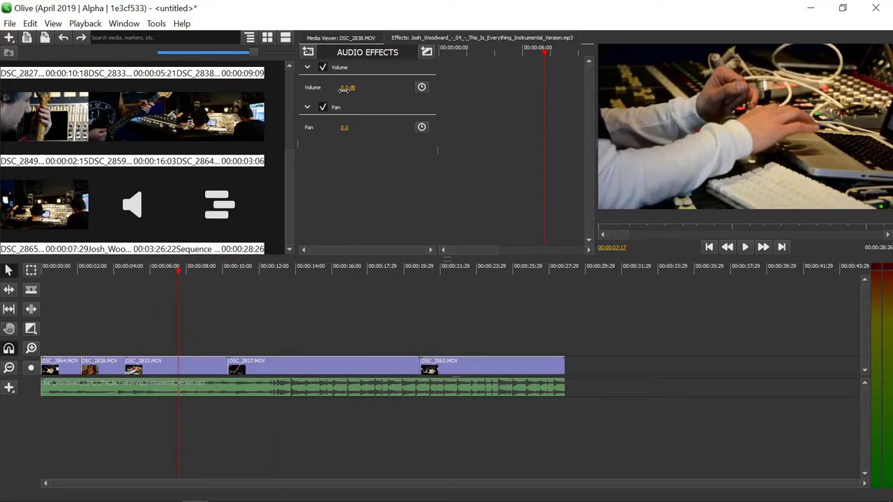
Set the music clip's volume to 10 dB and play the sequence from 00:00:03:17
click(347, 88)
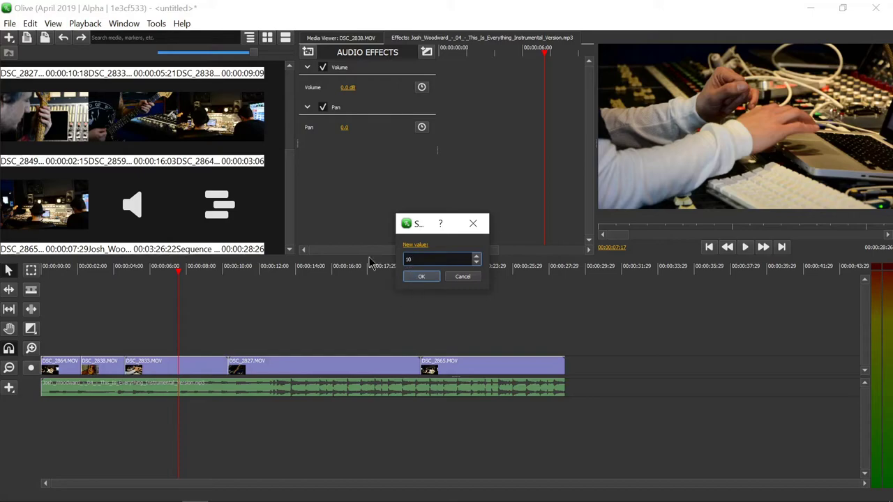
click(427, 277)
click(105, 271)
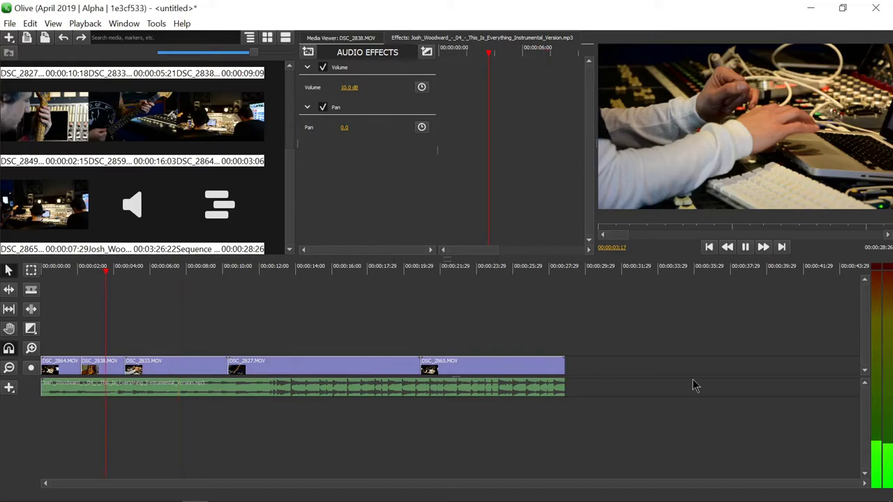
key(space)
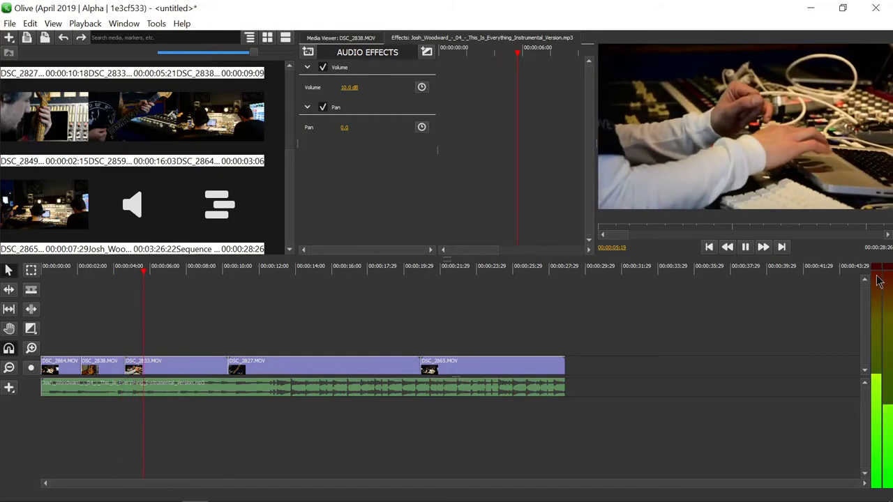
key(space)
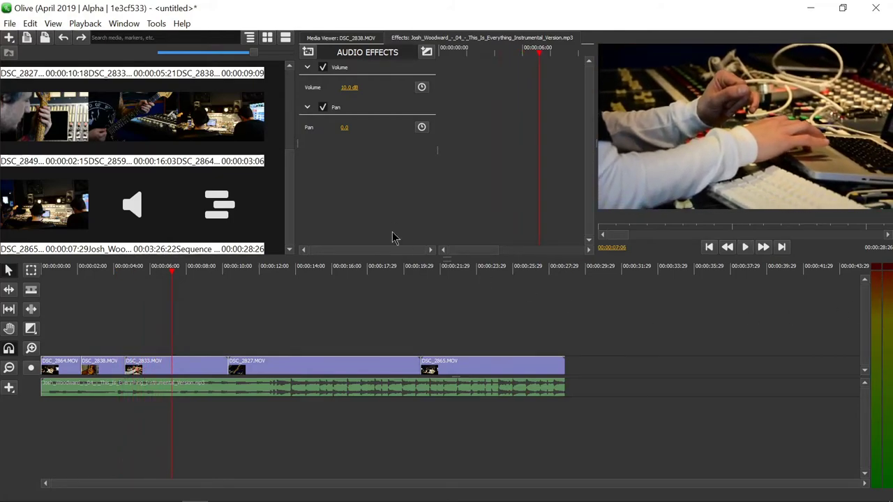
Set the music clip's volume back to 0 dB and move the playhead to 00:00:07:19
click(349, 87)
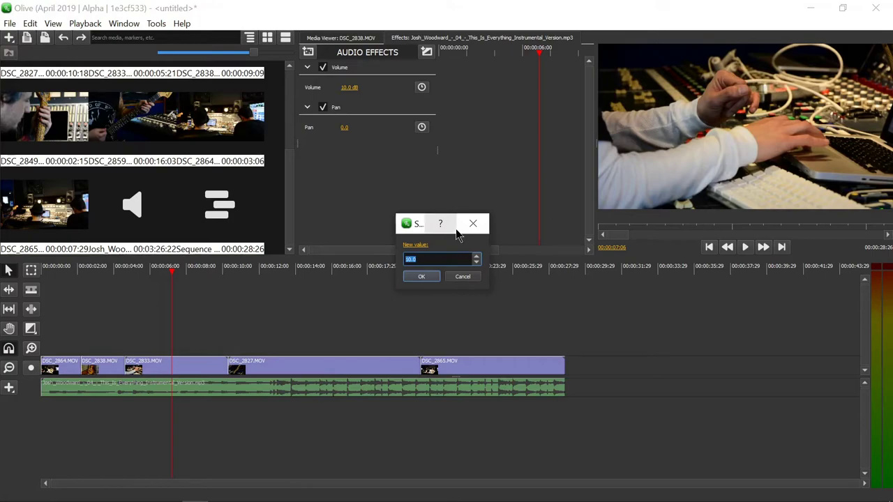
text(0)
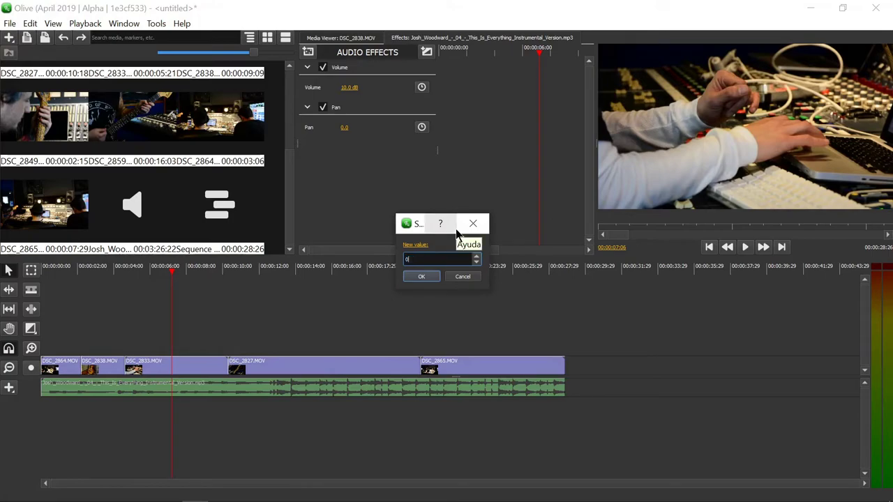
key(Return)
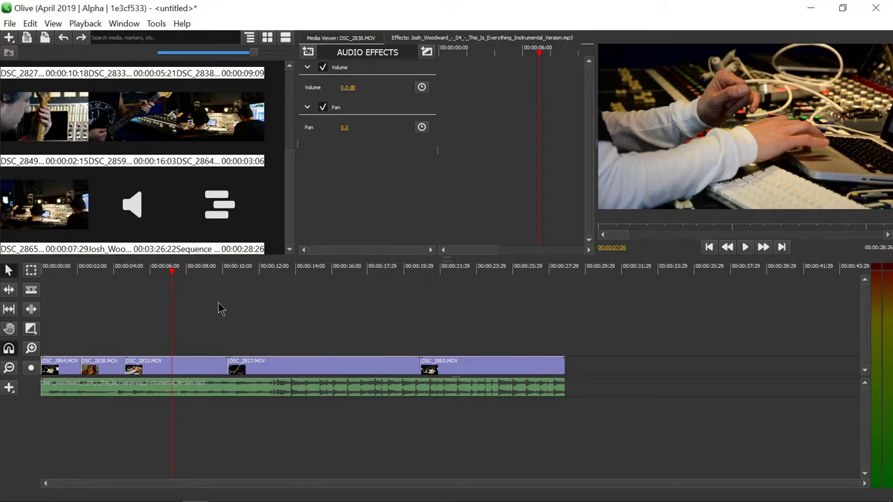
drag(176, 274, 182, 274)
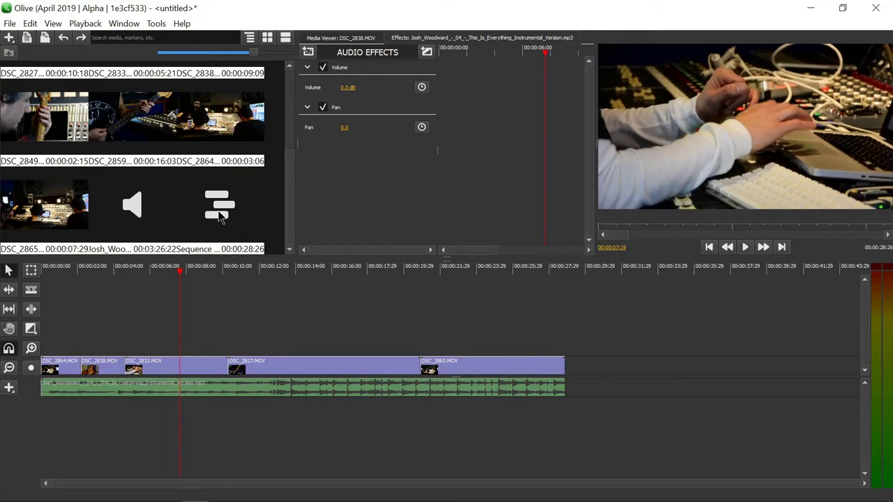
mouse_move(219, 217)
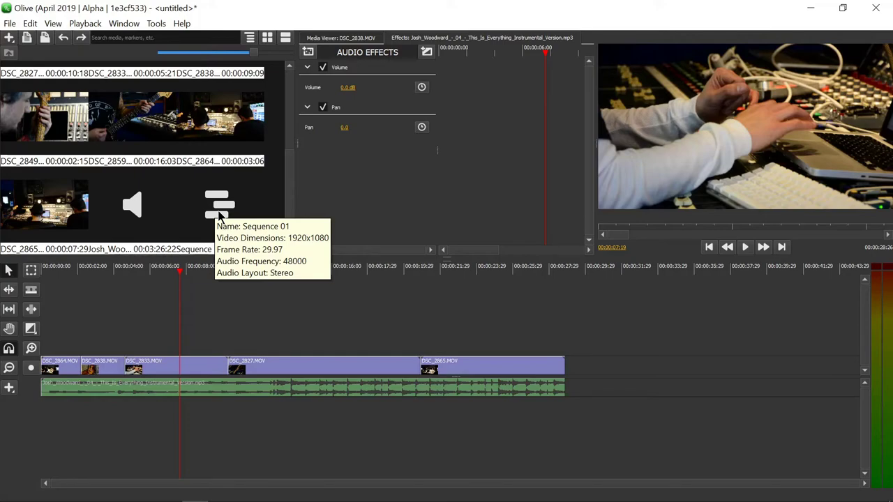
Scrub the music clip's volume to 50 dB and 20 dB, and set it back to 0 dB
drag(348, 87, 293, 87)
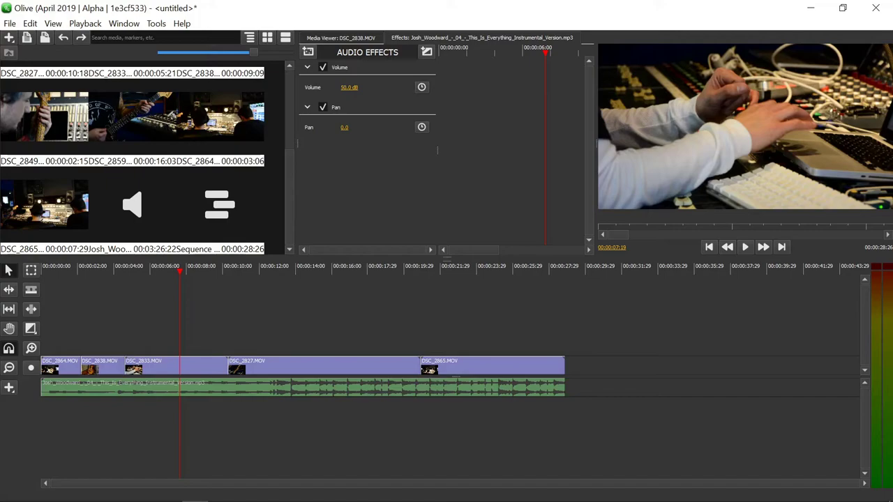
drag(349, 87, 321, 87)
mouse_move(349, 87)
mouse_down()
mouse_move(314, 89)
mouse_move(347, 89)
mouse_up()
click(346, 88)
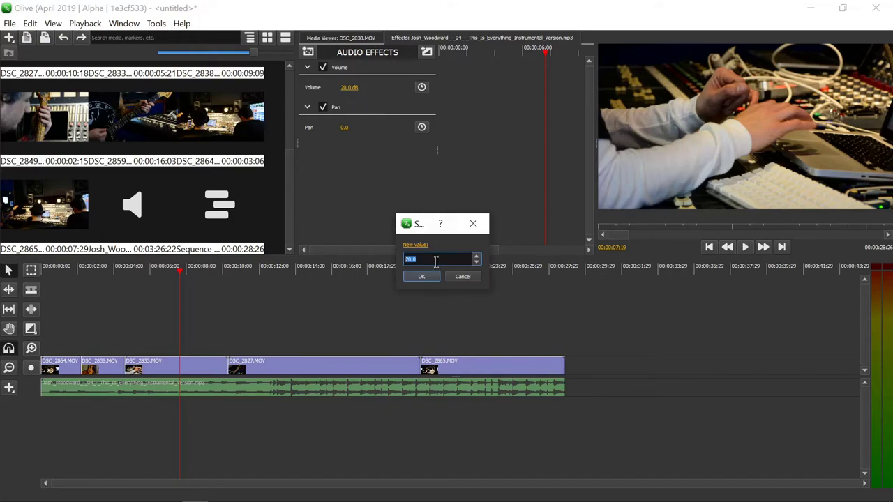
text(0)
click(426, 276)
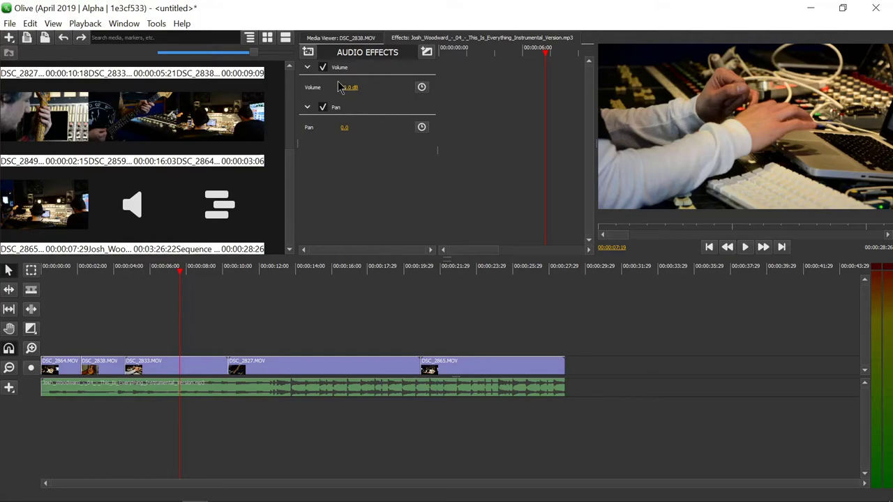
Scrub the music clip's volume up to 192 dB, then reset it to its default of 0 dB
drag(349, 87, 349, 87)
drag(350, 89, 350, 89)
click(352, 89)
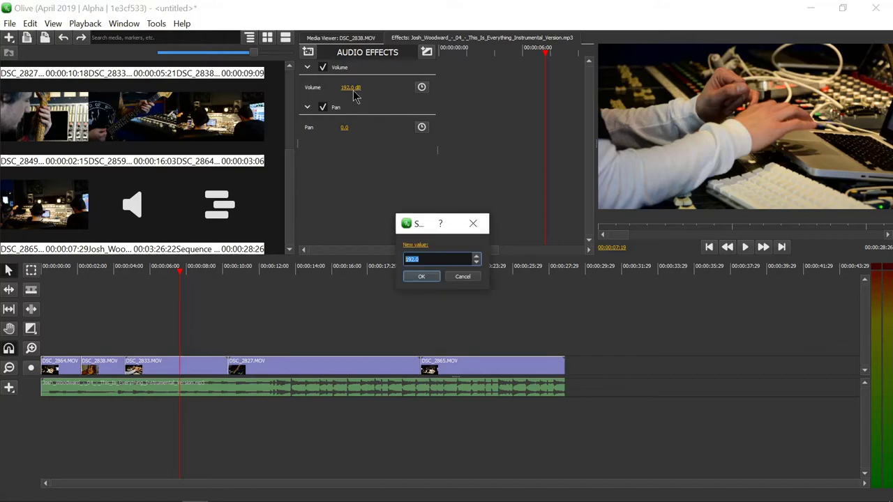
click(462, 276)
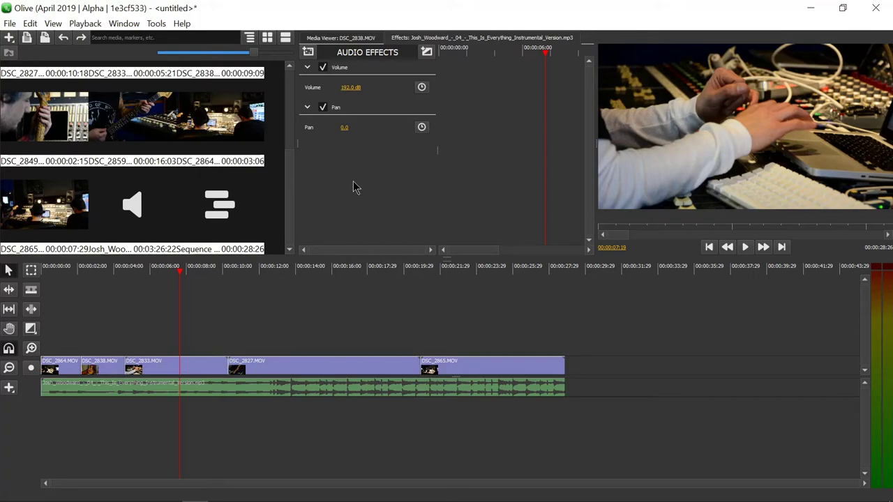
alt+click(352, 88)
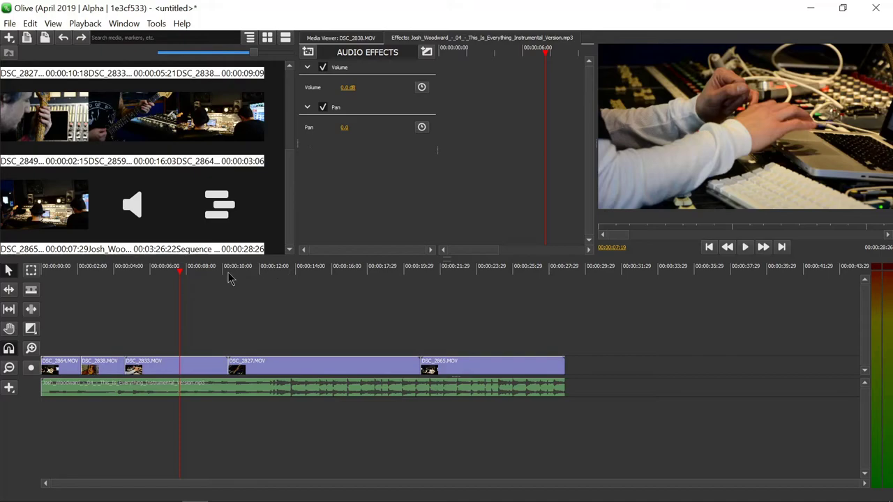
Play the sequence from about seven seconds to 00:00:11:14 to listen to the music at its default volume
click(168, 271)
key(space)
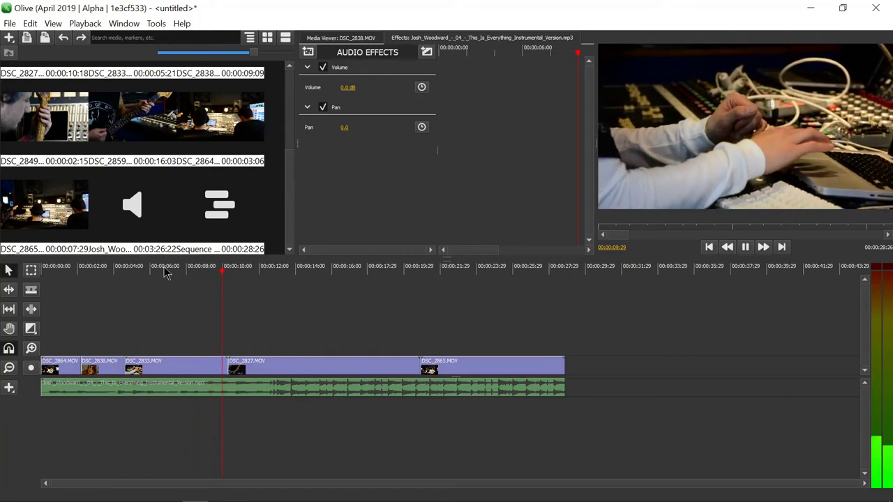
key(space)
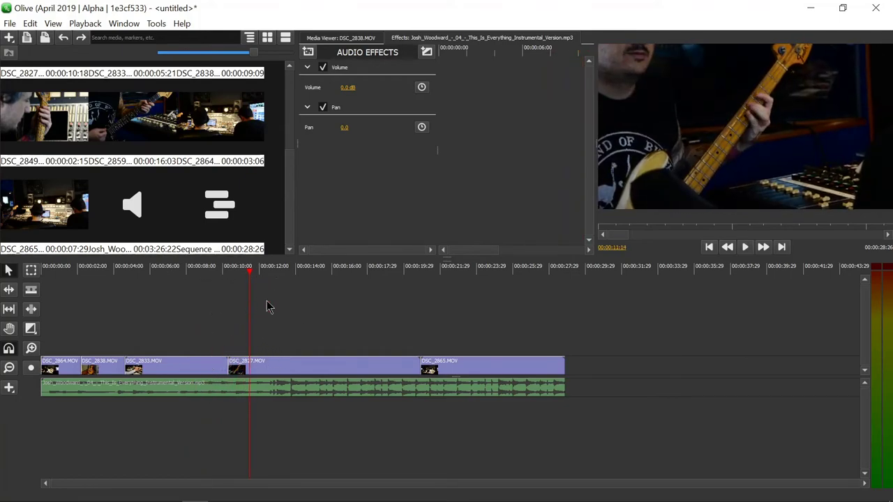
Try a music volume of 10 dB and undo it, moving the playhead back to 00:00:08:27
mouse_move(346, 88)
mouse_down()
mouse_move(335, 88)
mouse_move(349, 88)
mouse_up()
click(349, 88)
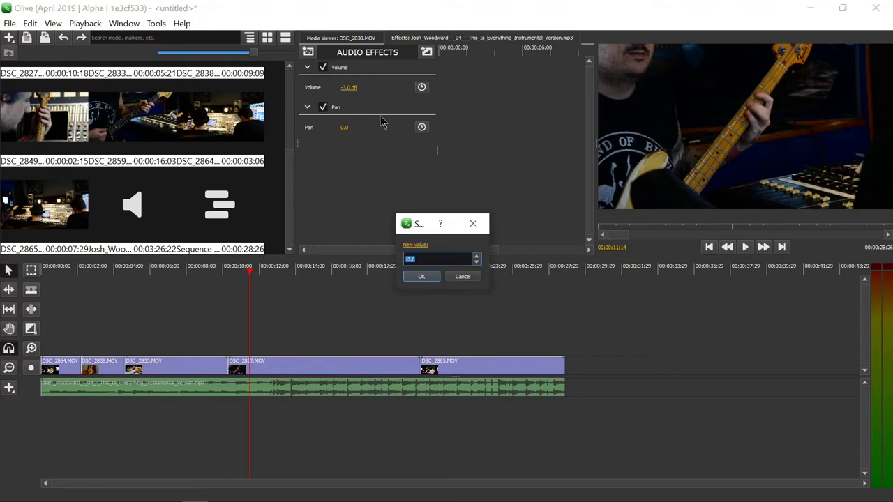
text(10)
click(423, 277)
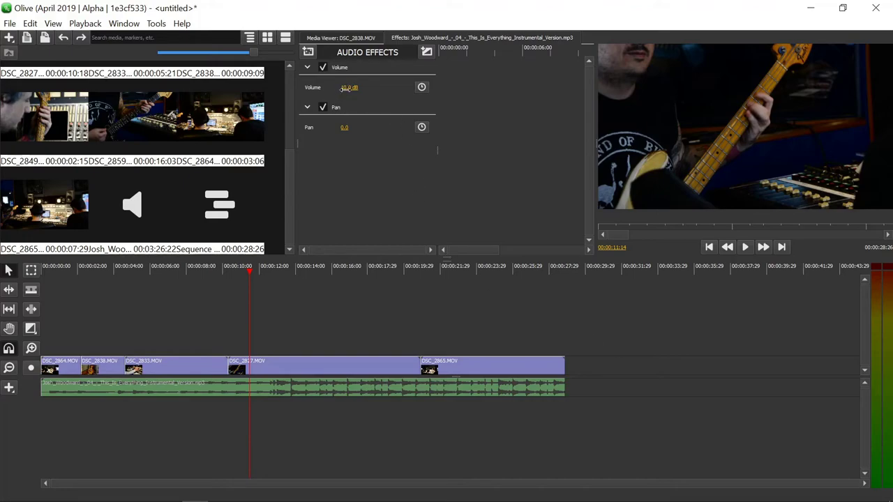
key(ctrl+z)
drag(251, 272, 204, 278)
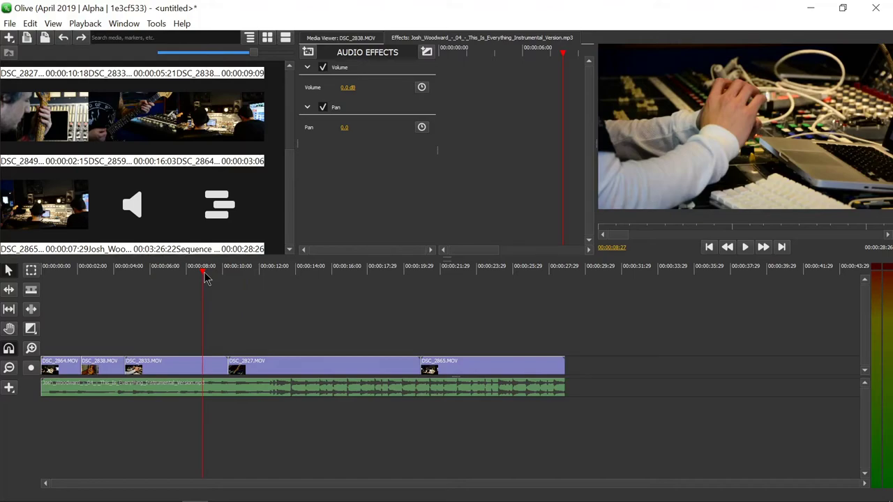
Play the last seconds of the sequence to hear how the music ends
click(532, 272)
key(space)
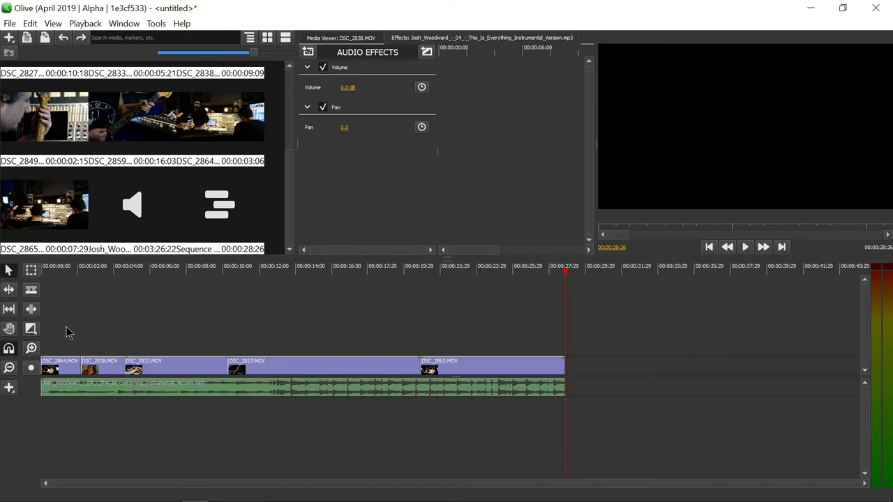
Add a Linear Fade transition of about 00:00:03:11 at the end of the music clip
click(30, 331)
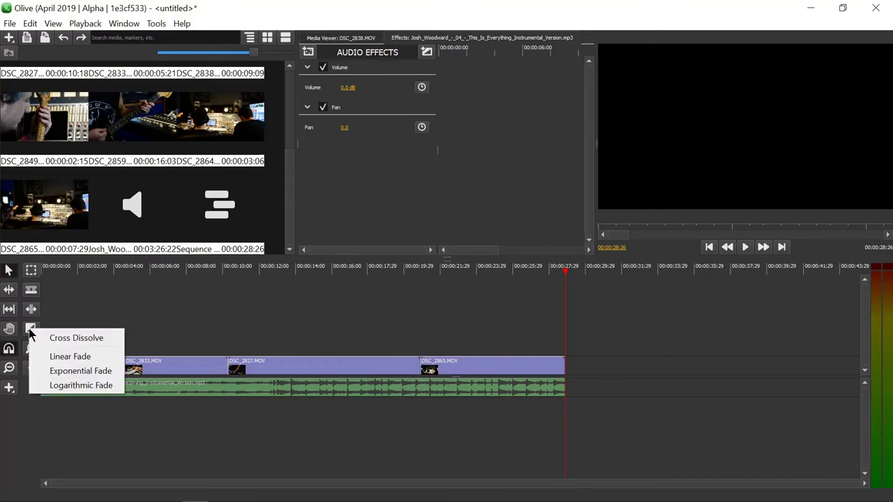
click(27, 452)
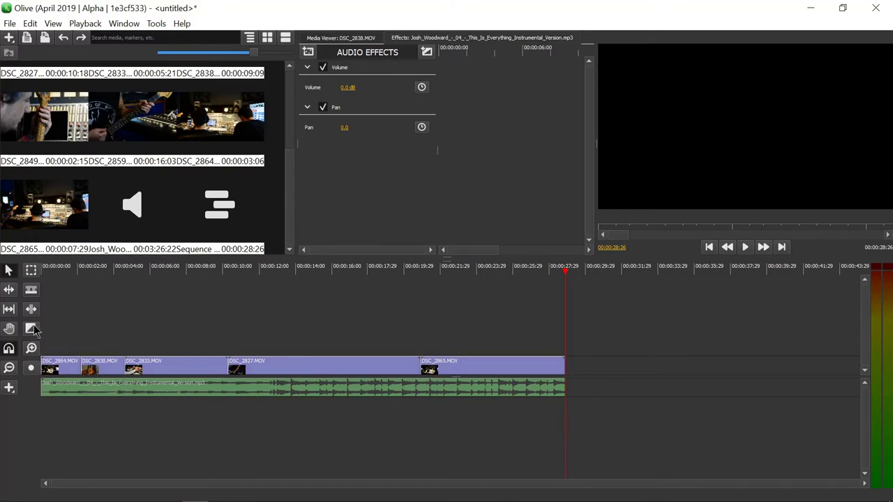
click(33, 325)
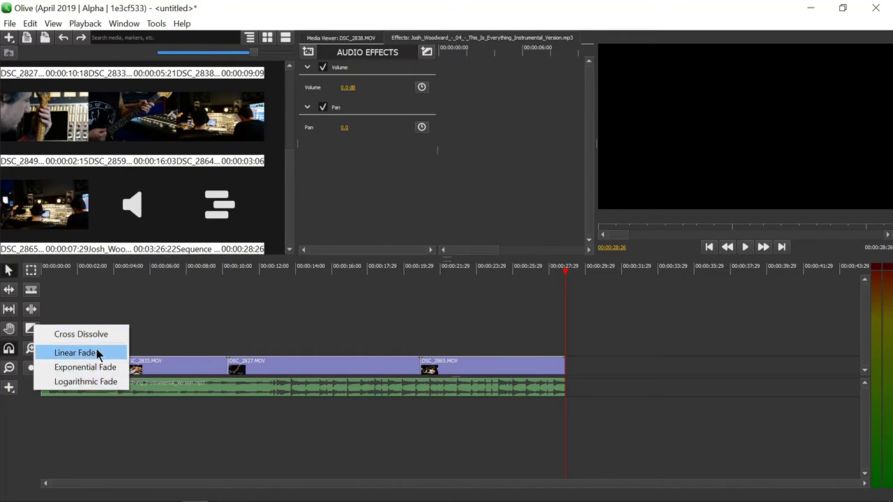
click(97, 353)
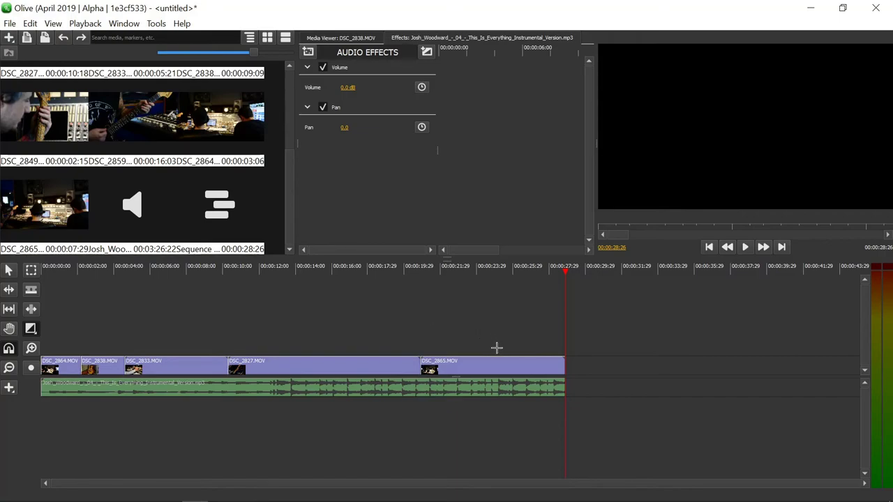
click(493, 382)
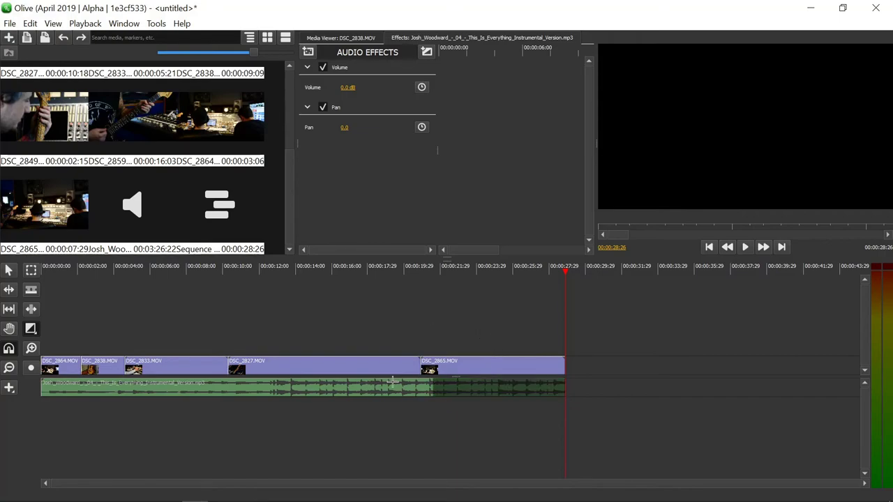
drag(72, 385, 478, 396)
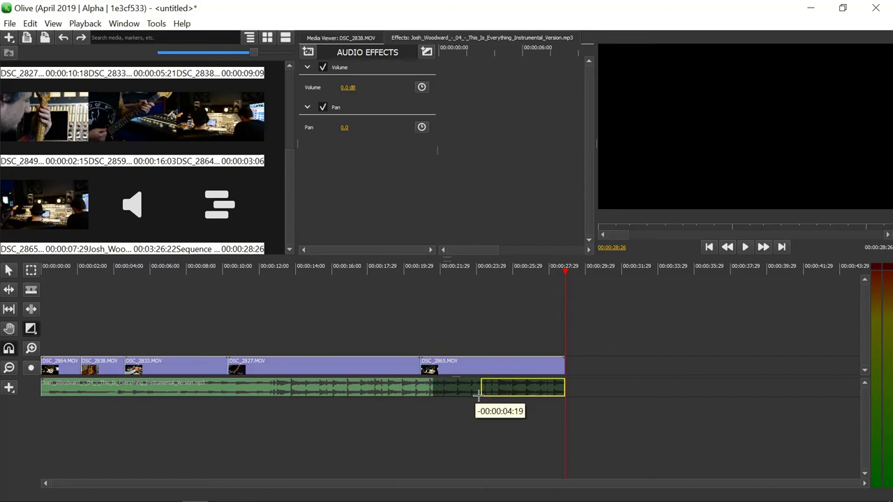
drag(479, 394, 304, 395)
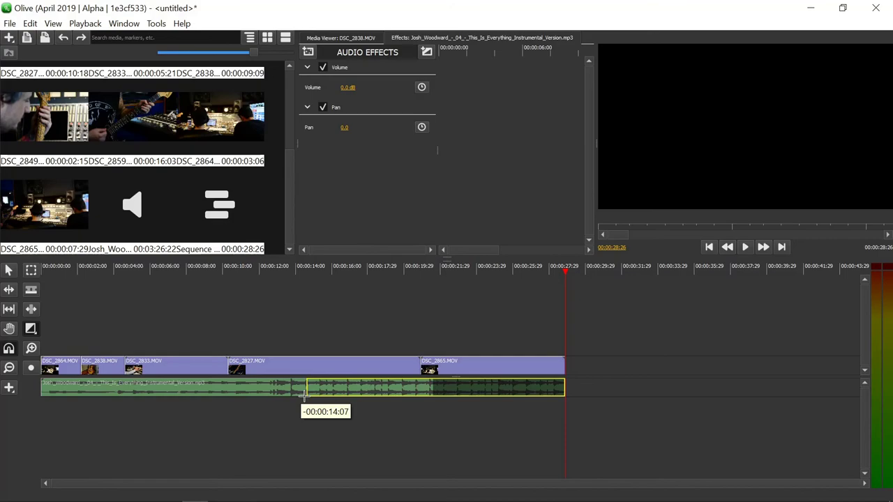
drag(304, 395, 500, 388)
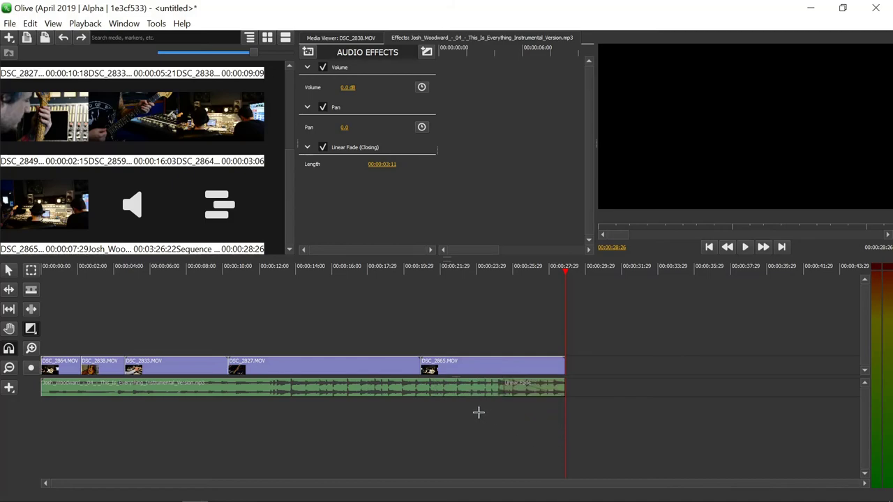
Return to the selection tool and play the sequence from 00:00:22:28 to the end to hear the fade-out
click(9, 271)
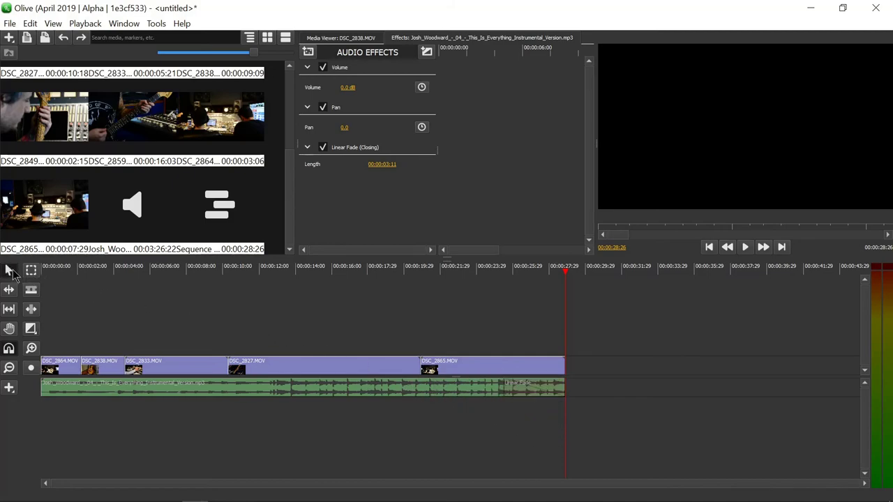
click(458, 270)
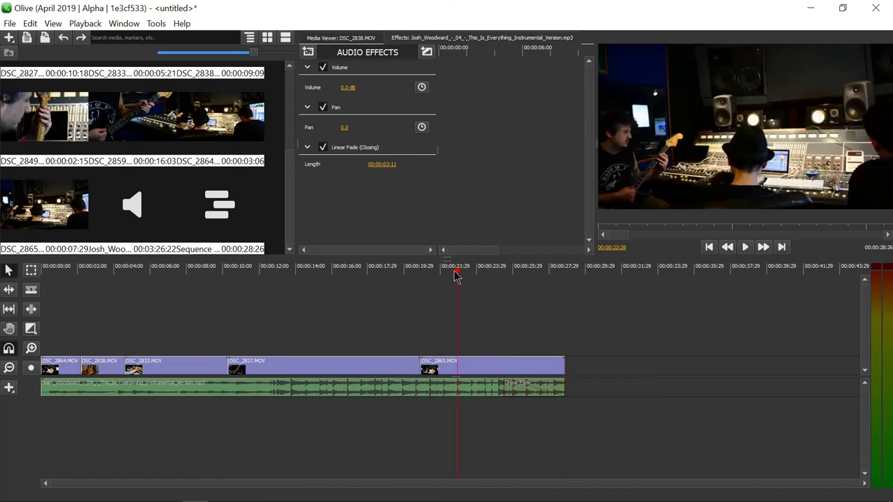
key(space)
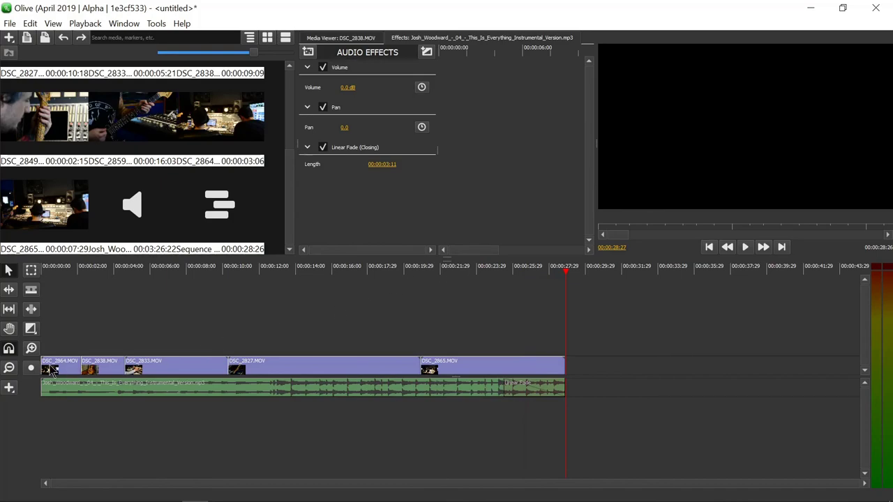
Add a Linear Fade transition at the start of the music clip, as long as the first video clip DSC_2864.MOV
click(30, 327)
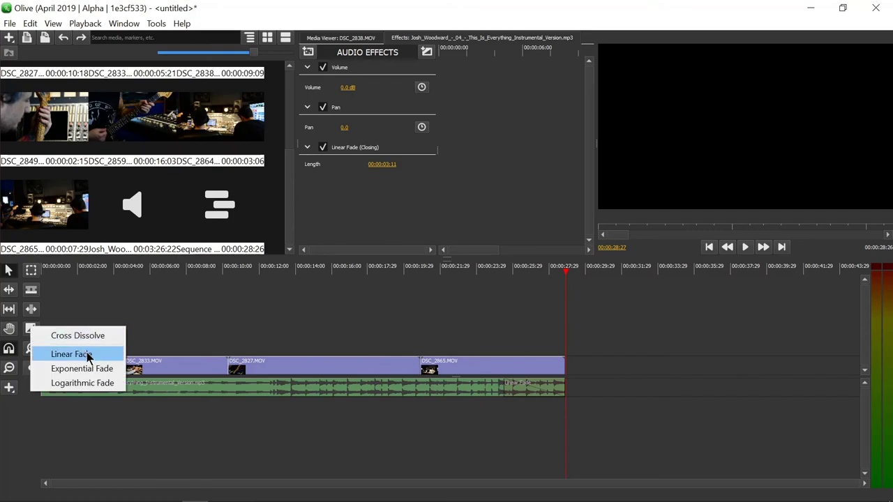
click(88, 356)
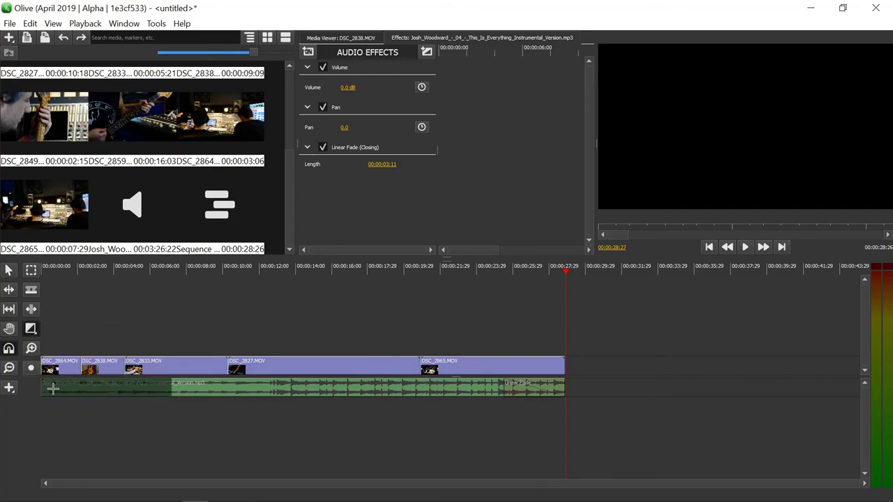
drag(50, 387, 81, 388)
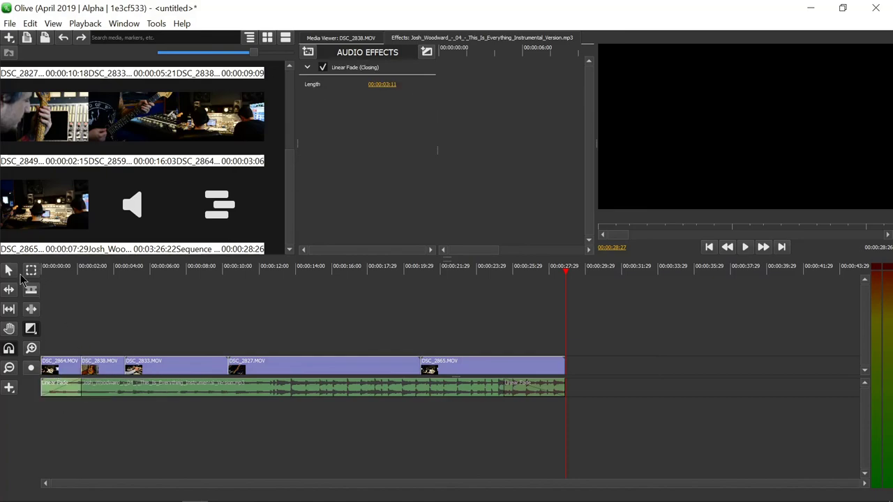
Play the sequence from its start to check the music's fade-in, and continue playback from just before the closing fade
key(Home)
key(space)
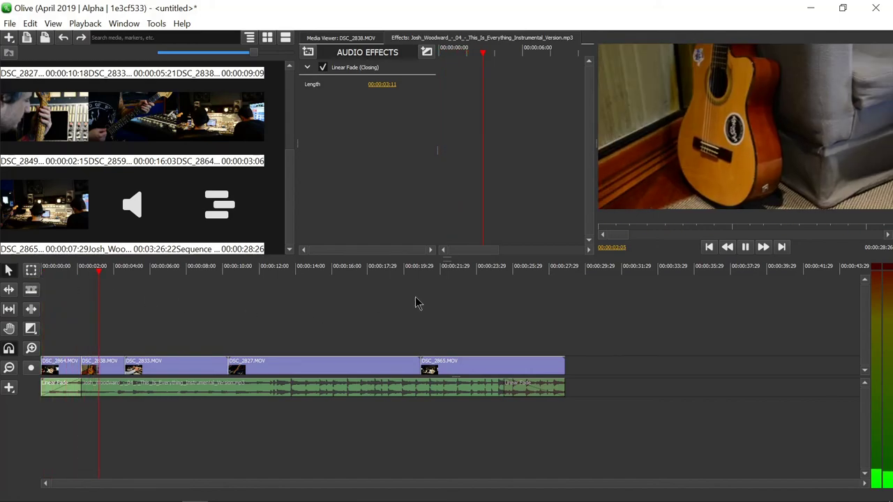
click(503, 270)
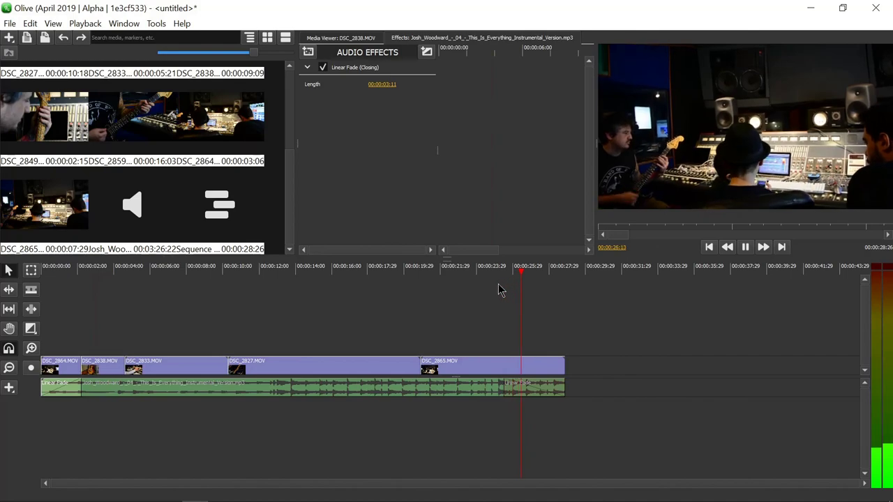